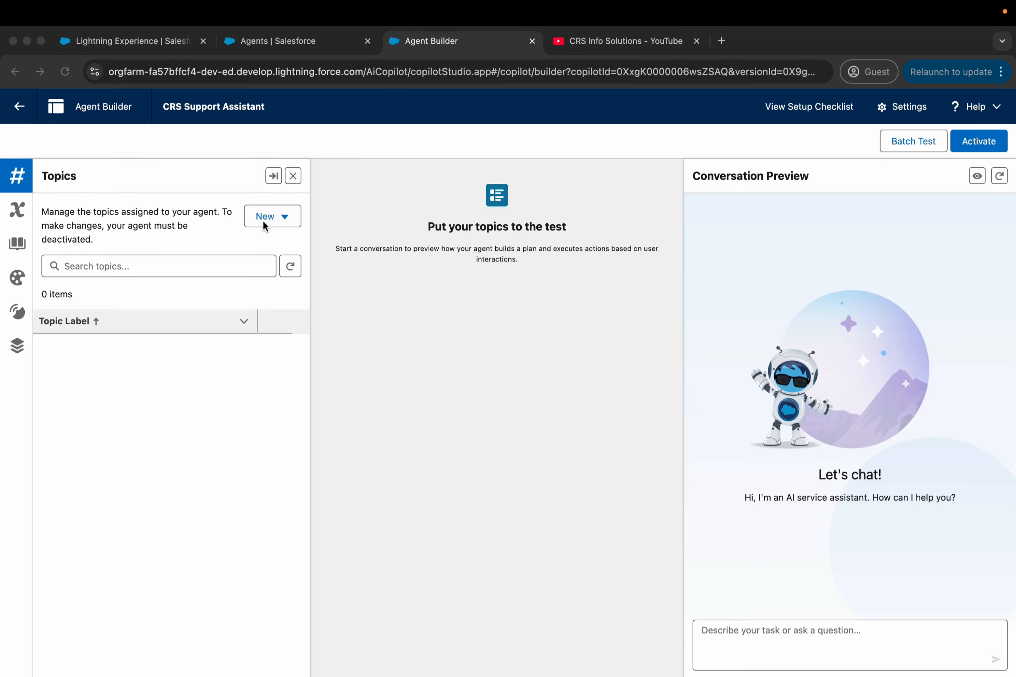
# Step: Start creating a new topic for the agent and label it "Salesforce Training Support"
pyautogui.click(273, 217)
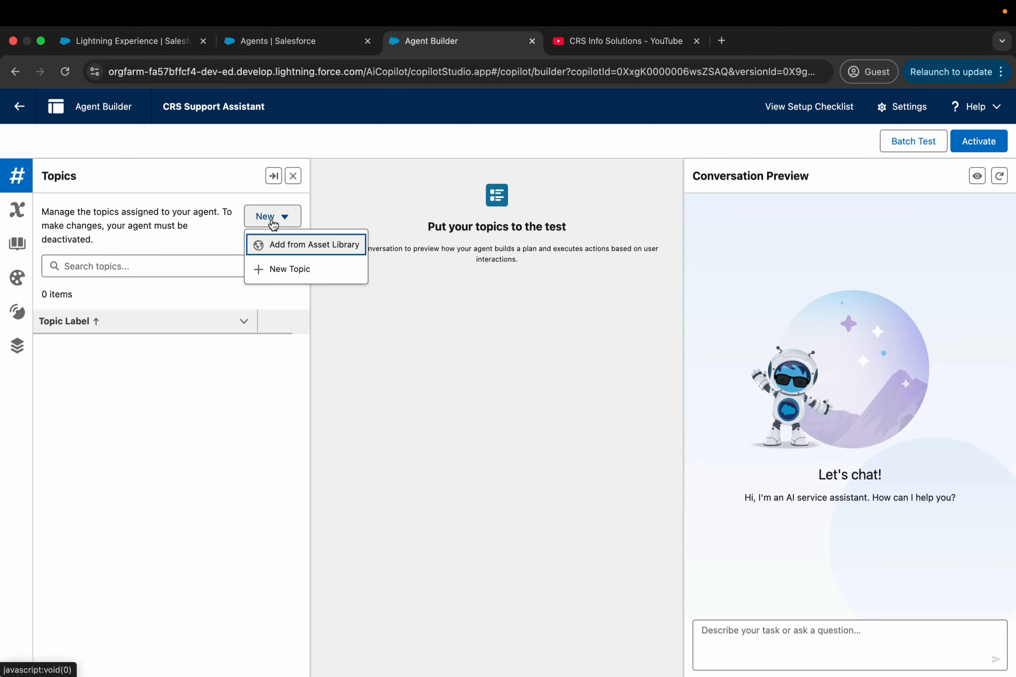
pyautogui.click(289, 270)
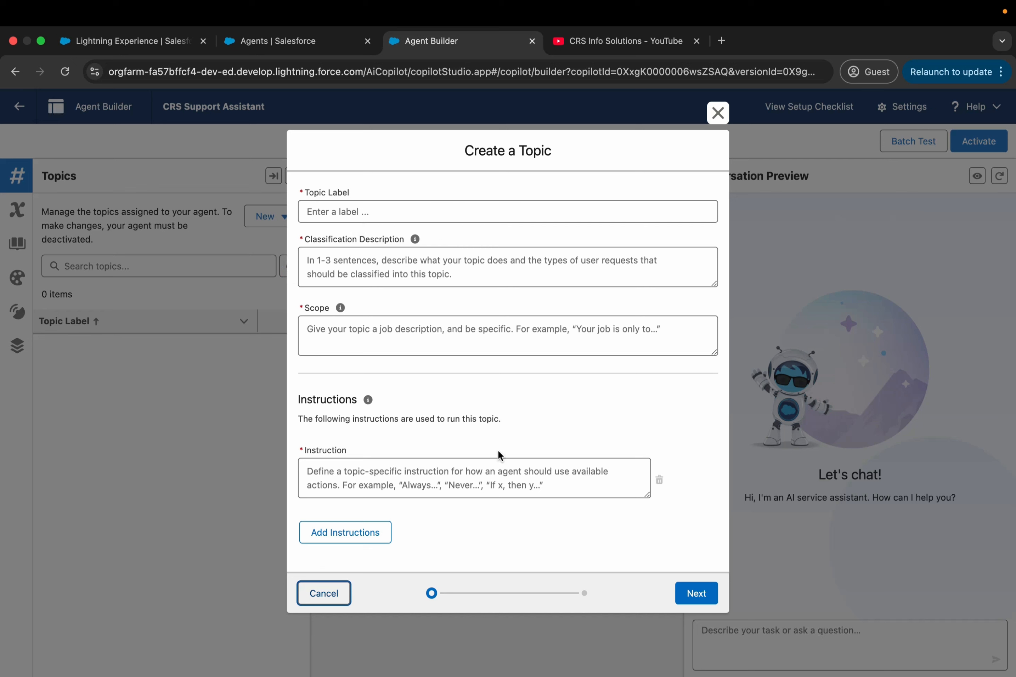
pyautogui.click(528, 212)
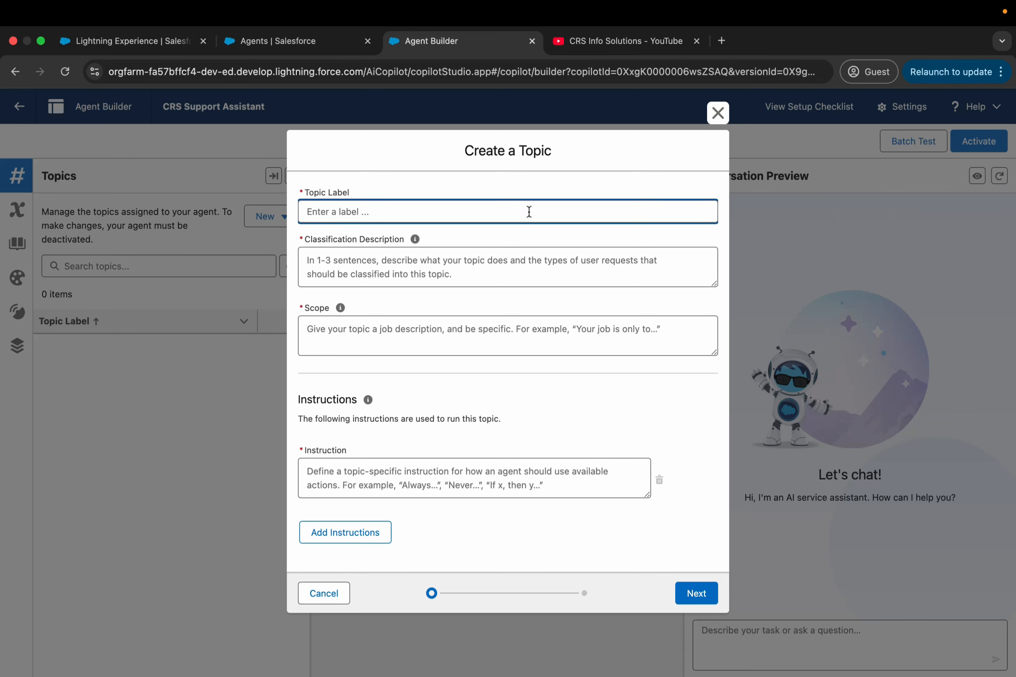
pyautogui.write('Salesforce Training Support')
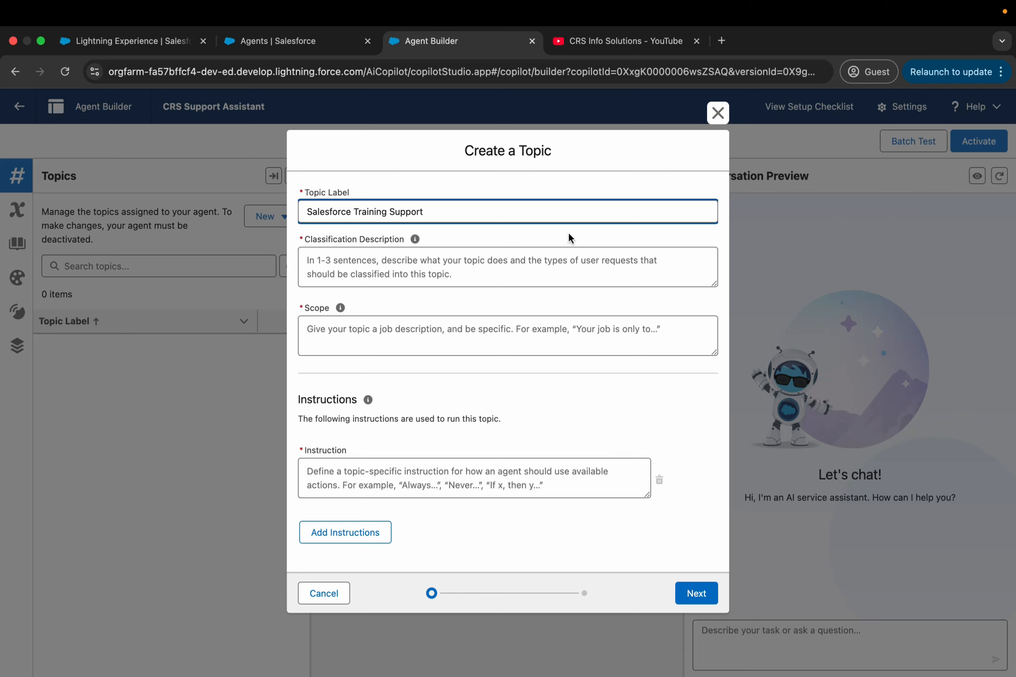
# Step: Fill in the classification description to cover customer inquiries about CRS Info Solutions' Salesforce training: course enrollment, training schedules, certification guidance, and platform troubleshooting
pyautogui.click(544, 265)
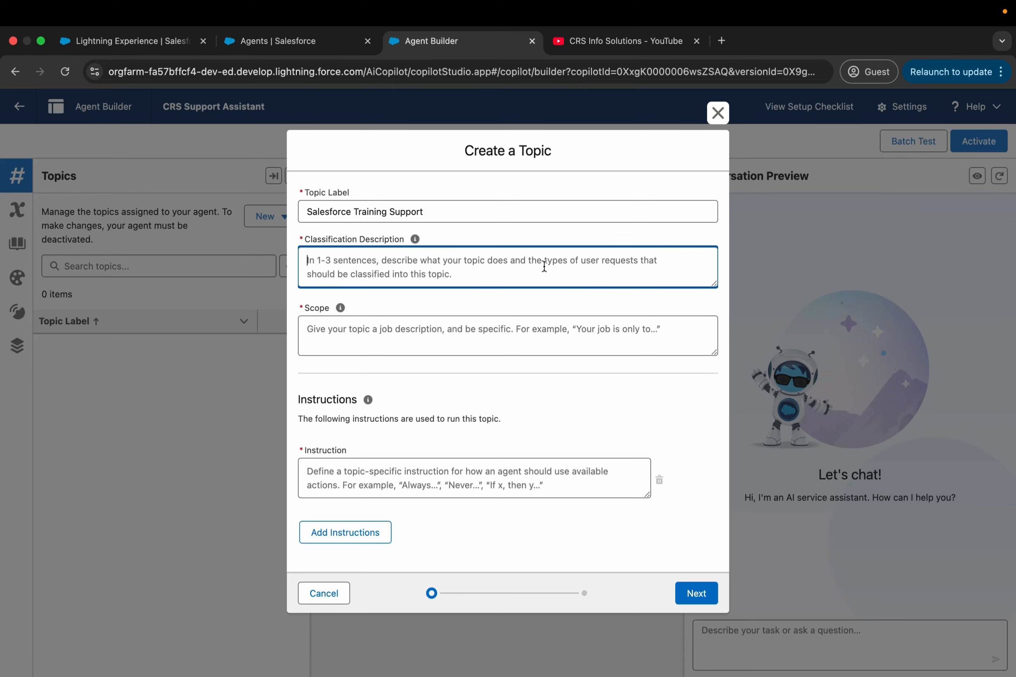
pyautogui.press('super+Tab')
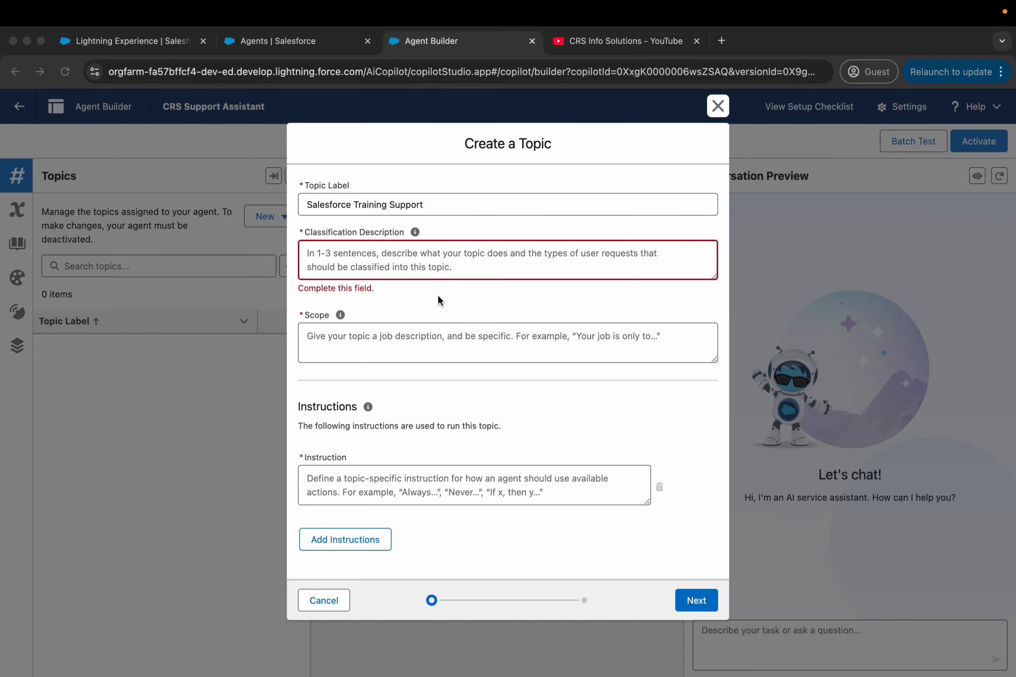
pyautogui.click(406, 268)
pyautogui.write('This topic addresses customer inquiries related to CRS Info Solutions’ Salesforce training programs, including course enrollment, training schedules, certification guidance, and platform troubleshooting.')
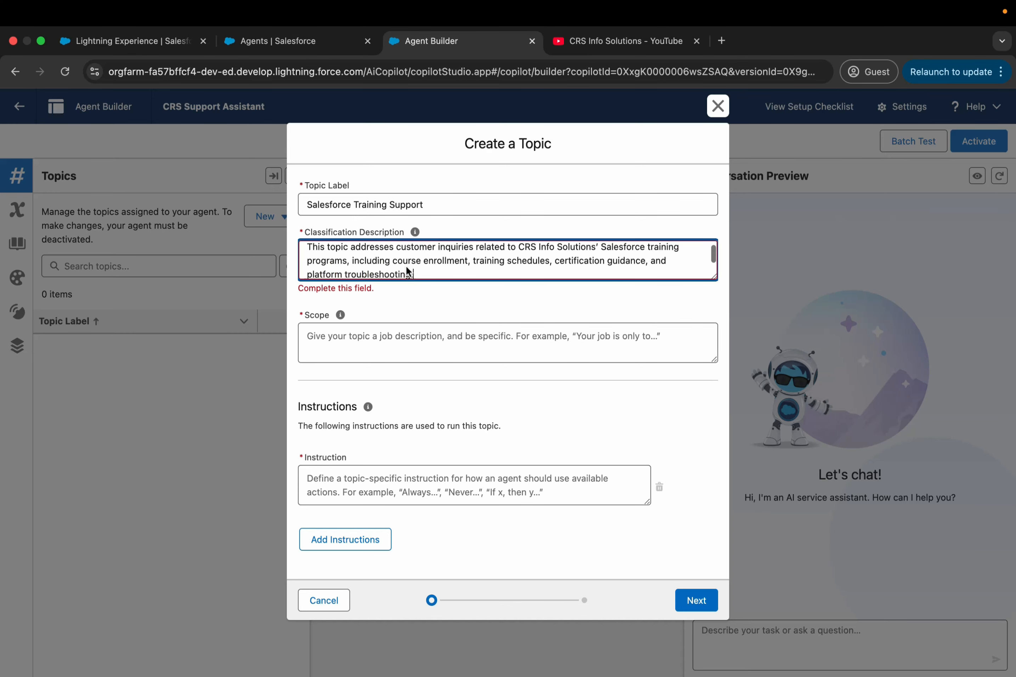
pyautogui.moveTo(719, 276); pyautogui.dragTo(715, 307)
pyautogui.click(559, 330)
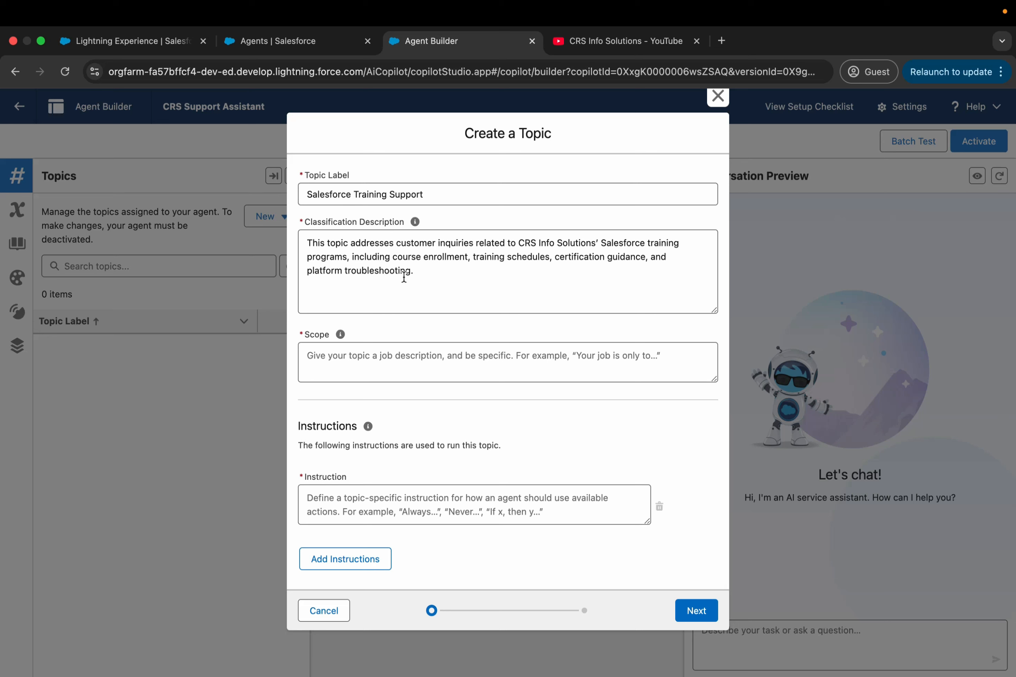
pyautogui.click(474, 281)
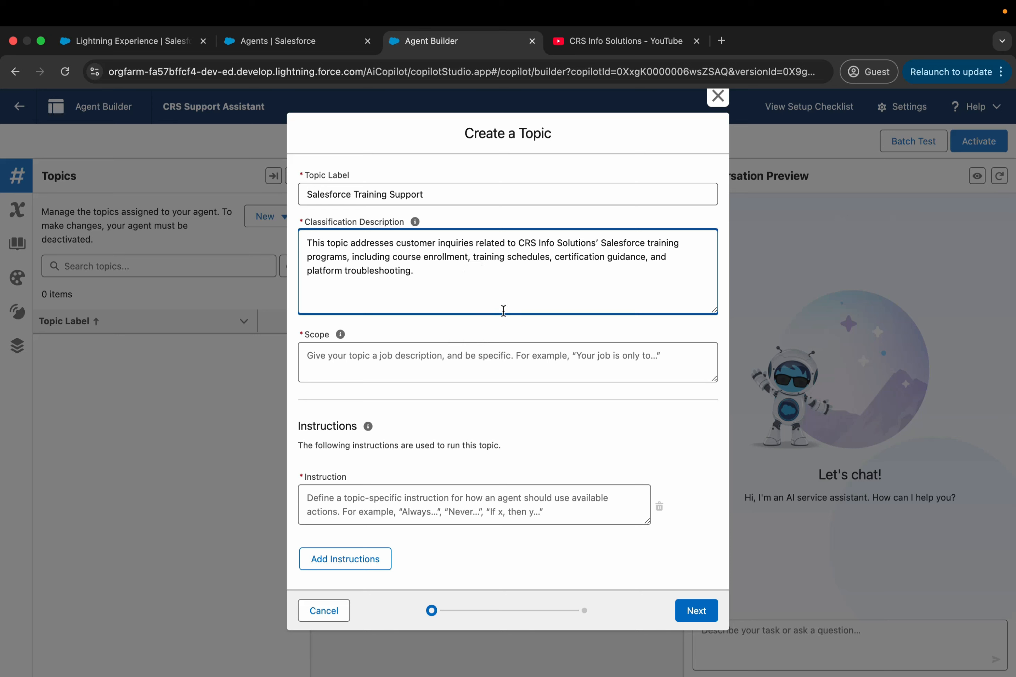
# Step: Define the scope as helping users navigate CRS Info Solutions' training programs: course details, enrollment, and technical troubleshooting, ensuring a smooth learning experience
pyautogui.press('super+Tab')
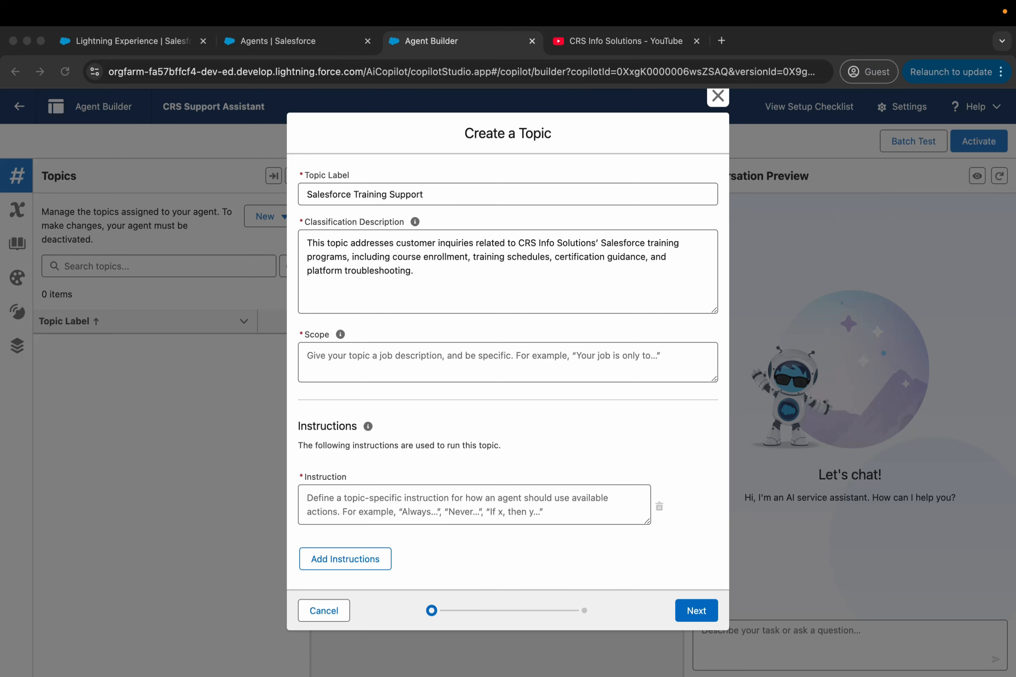
pyautogui.press('super+Tab')
pyautogui.click(542, 362)
pyautogui.write("The agent’s job is to assist users in navigating CRS Info Solutions' training programs, answering questions about course details, helping with enrollment, and troubleshooting technical issues, ensuring a smooth learning experience.")
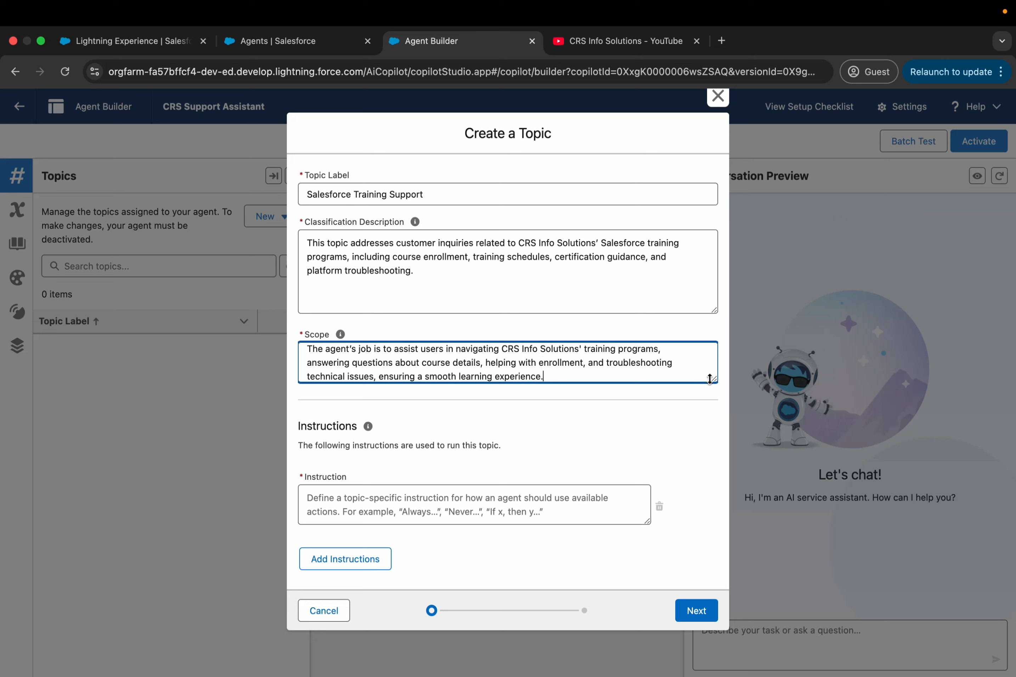
pyautogui.moveTo(710, 378); pyautogui.dragTo(709, 397)
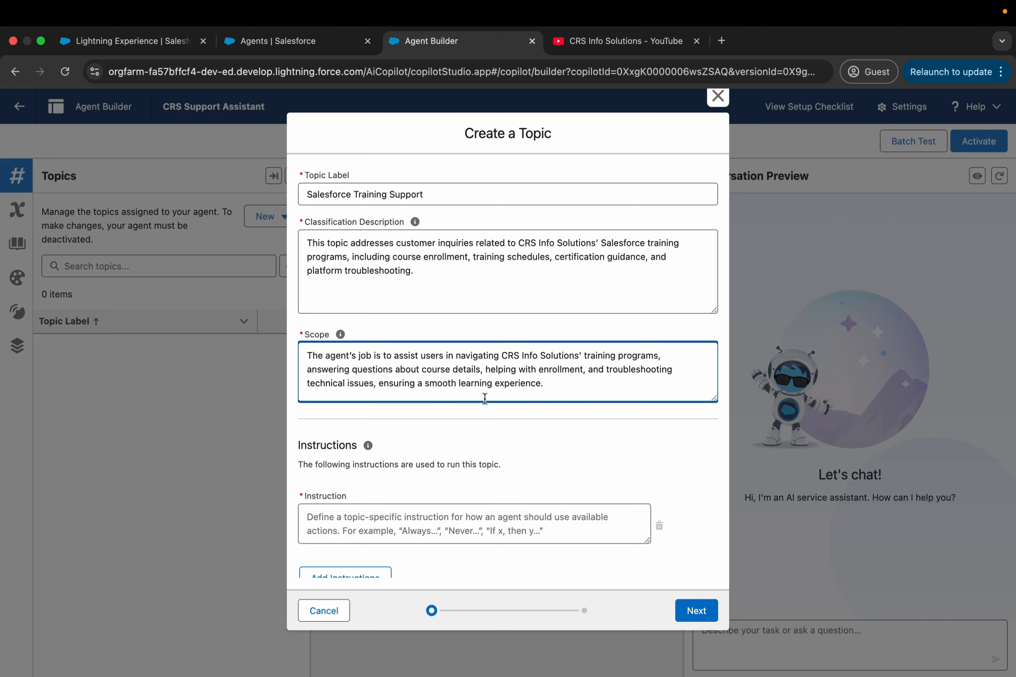
pyautogui.scroll(-2, 583, 412)
pyautogui.scroll(2, 583, 412)
pyautogui.scroll(-1, 501, 307)
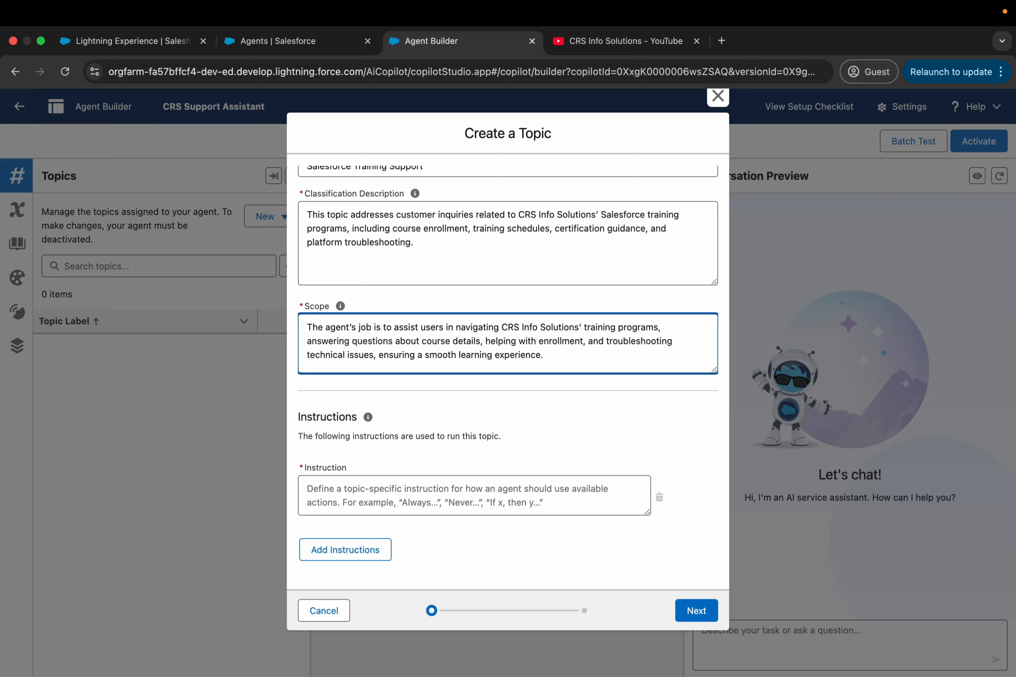
# Step: Enter the first instruction: if a customer wants more Salesforce training course details, run 'Get Course Details' and summarize the results for clarity
pyautogui.press('super+Tab')
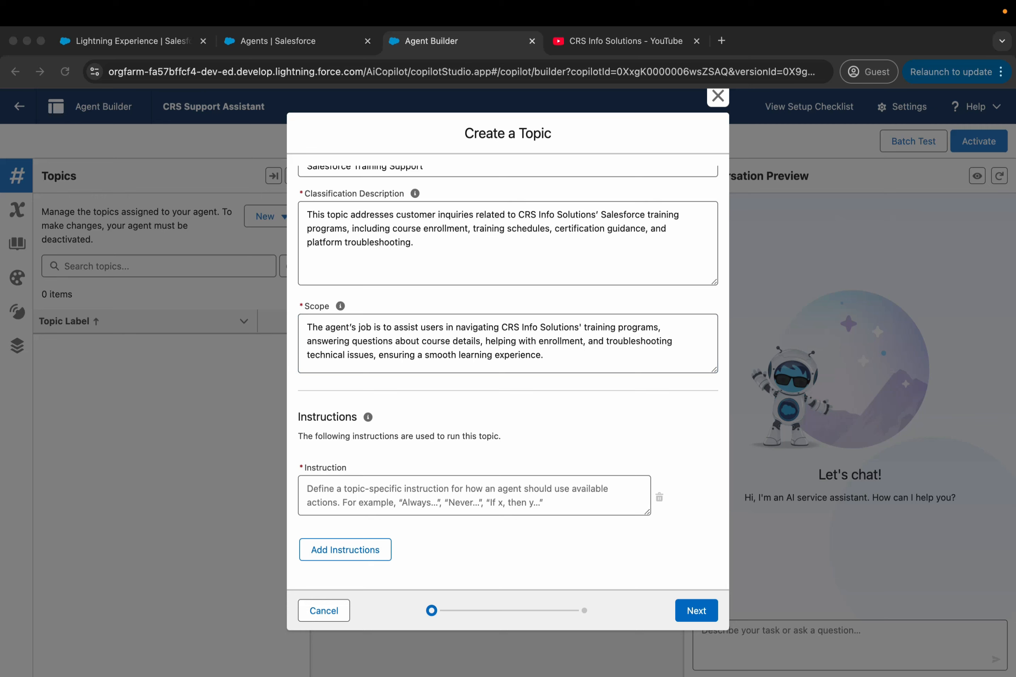
pyautogui.click(446, 494)
pyautogui.write("If a customer wants more details about a Salesforce training course, run the action 'Get Course Details' and summarize the results for clarity.")
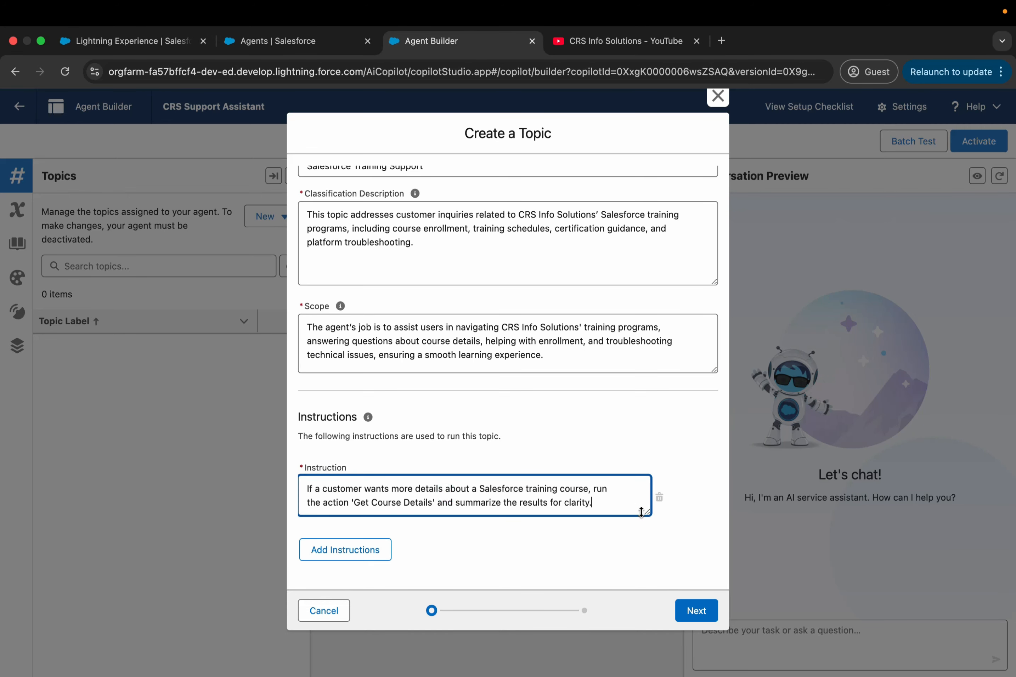
pyautogui.moveTo(645, 524); pyautogui.dragTo(645, 544)
pyautogui.scroll(-1, 521, 435)
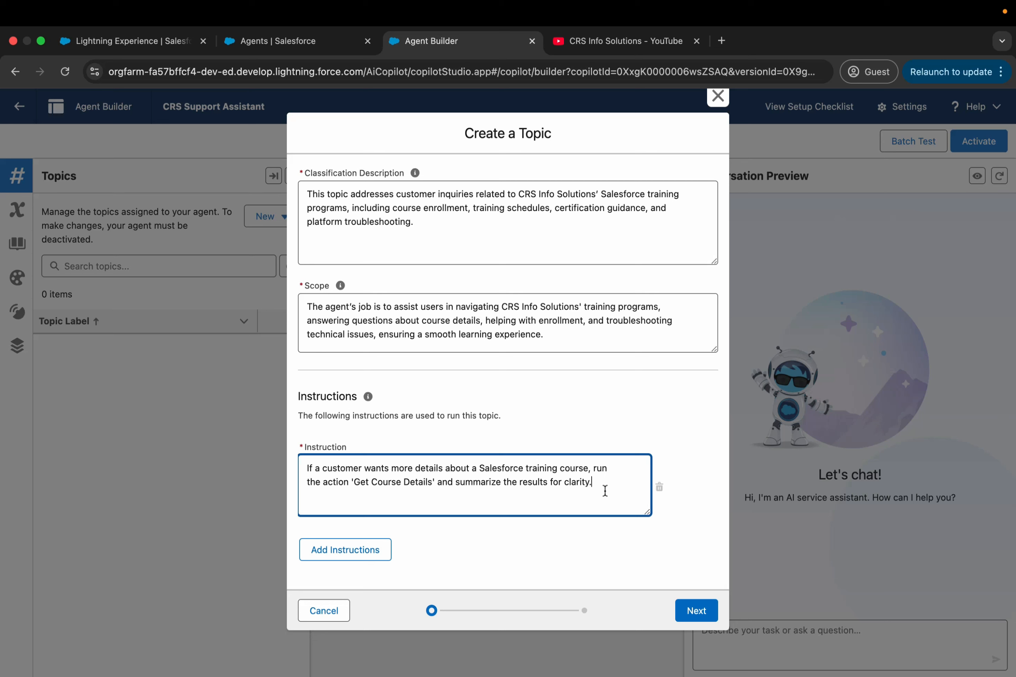
pyautogui.moveTo(352, 485); pyautogui.dragTo(437, 489)
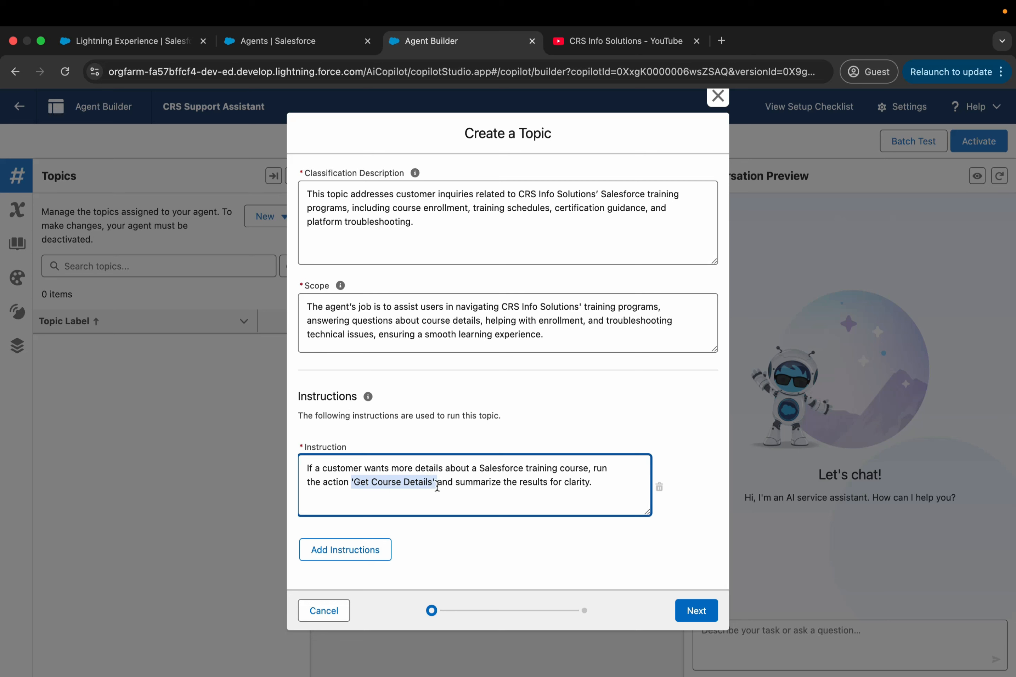
pyautogui.moveTo(436, 485); pyautogui.dragTo(351, 485)
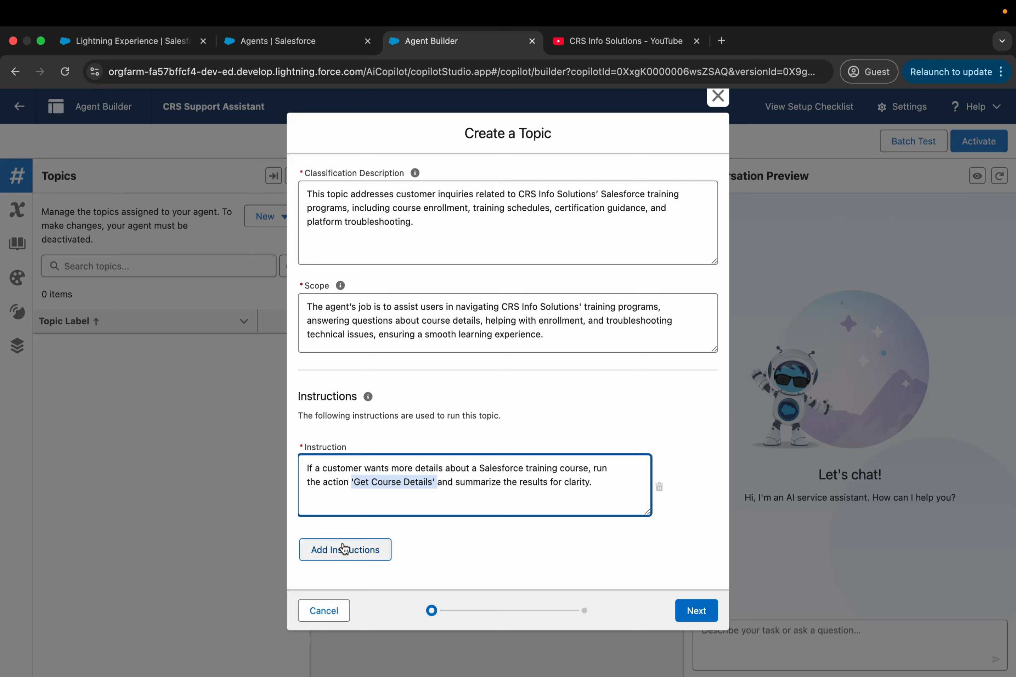
pyautogui.click(487, 548)
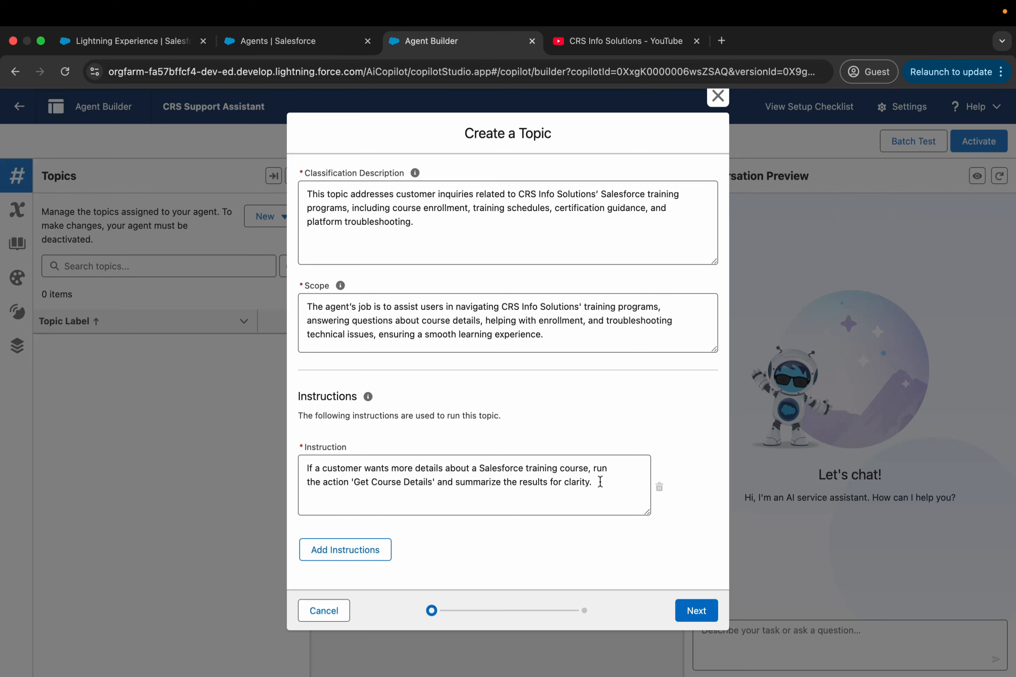
pyautogui.scroll(2, 511, 405)
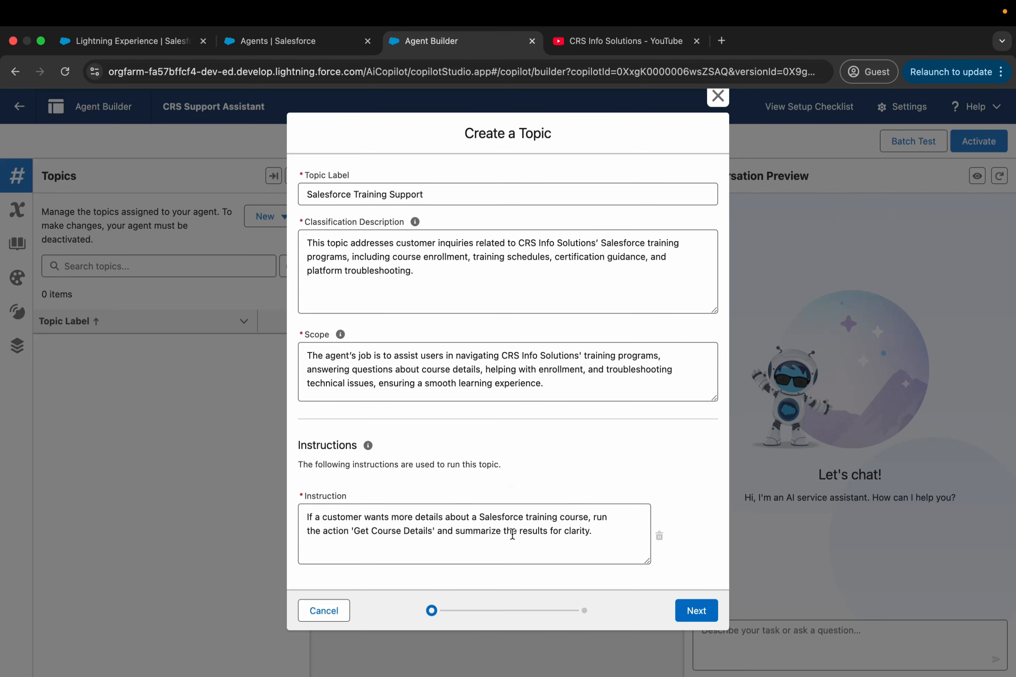
pyautogui.scroll(-2, 511, 535)
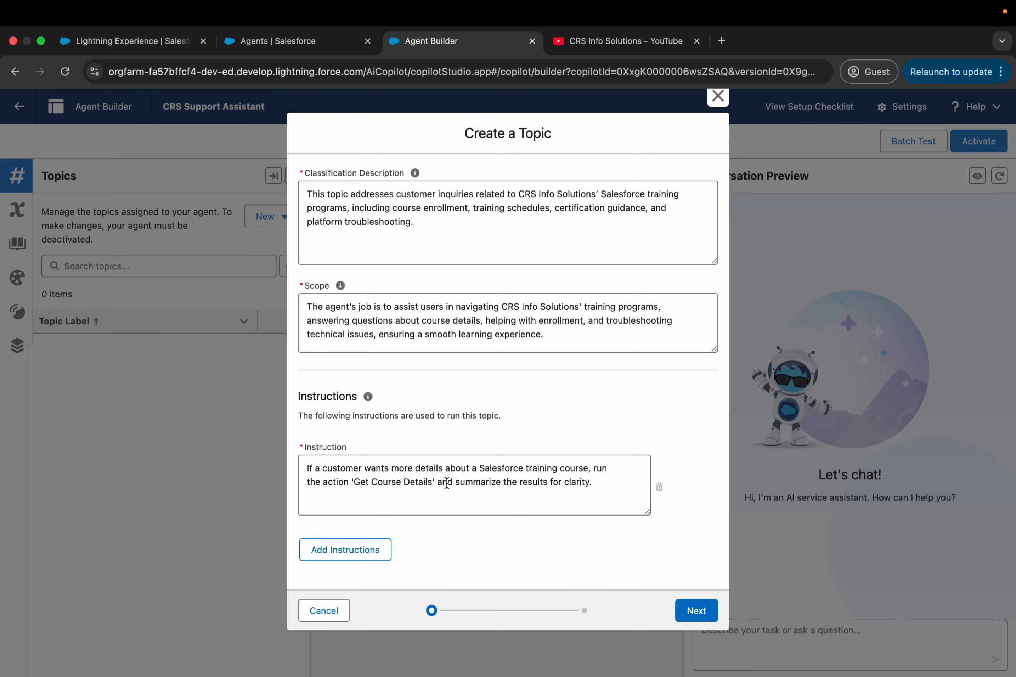
pyautogui.moveTo(432, 483); pyautogui.dragTo(355, 485)
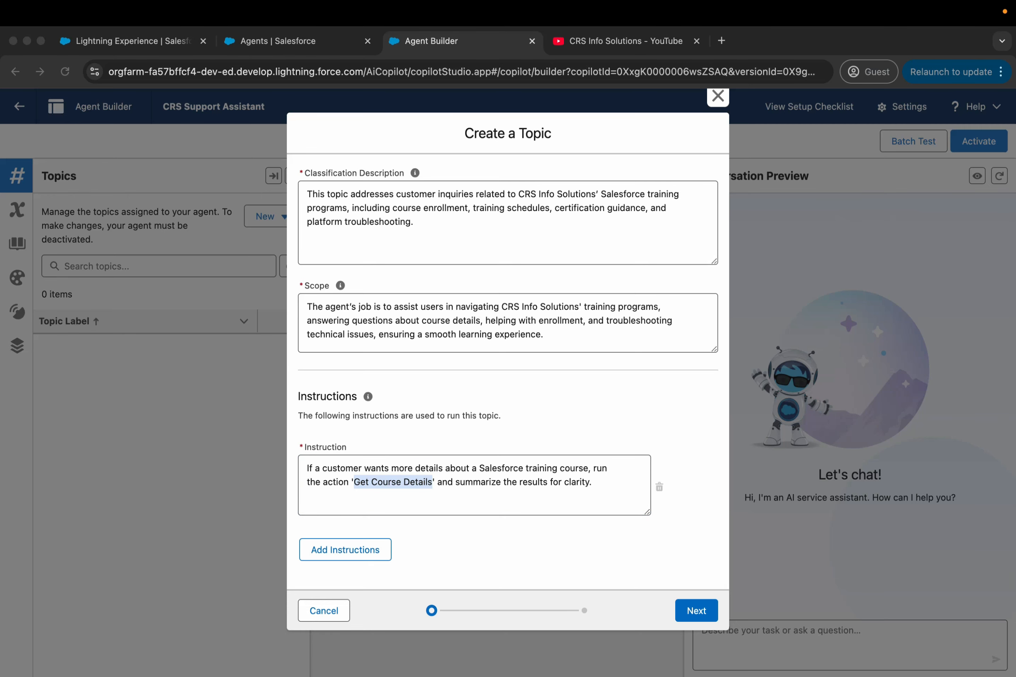
# Step: Add a second instruction: use 'Get Training Sessions', ask for a missing session date, use only the Course__c ID from 'Get Course Details'; proceed to action selection
pyautogui.click(357, 547)
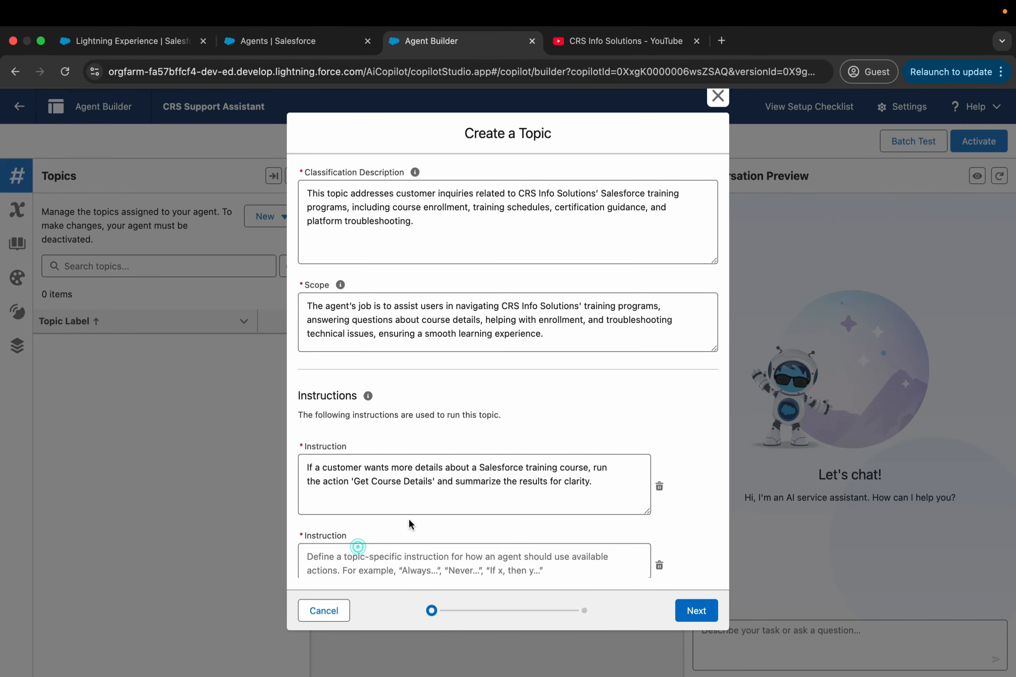
pyautogui.press('super+v')
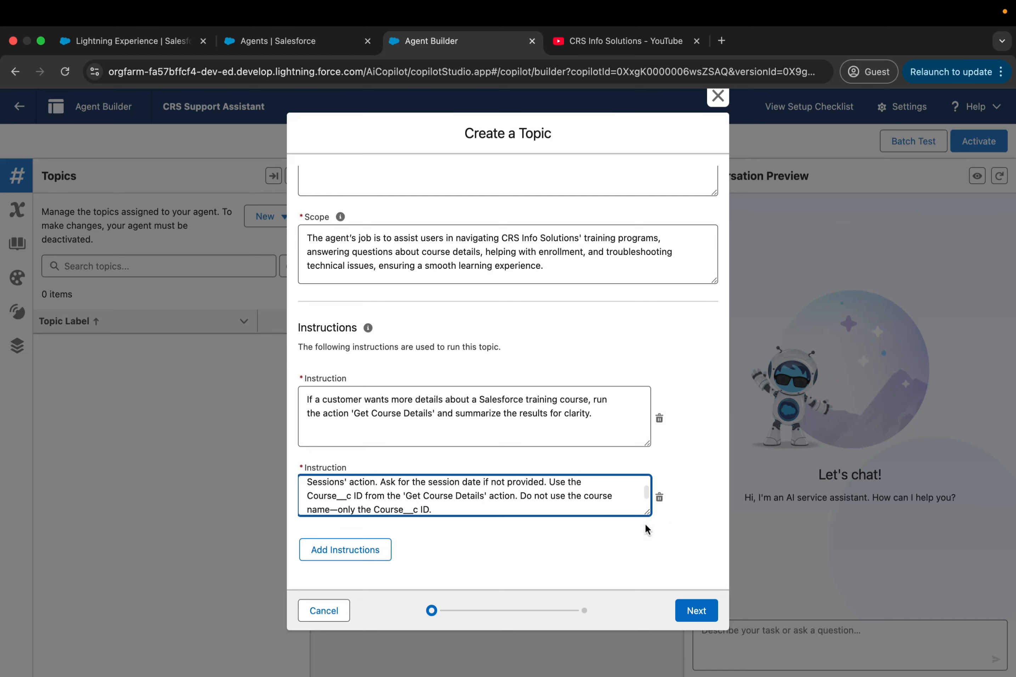
pyautogui.moveTo(645, 513); pyautogui.dragTo(642, 553)
pyautogui.scroll(-2, 686, 530)
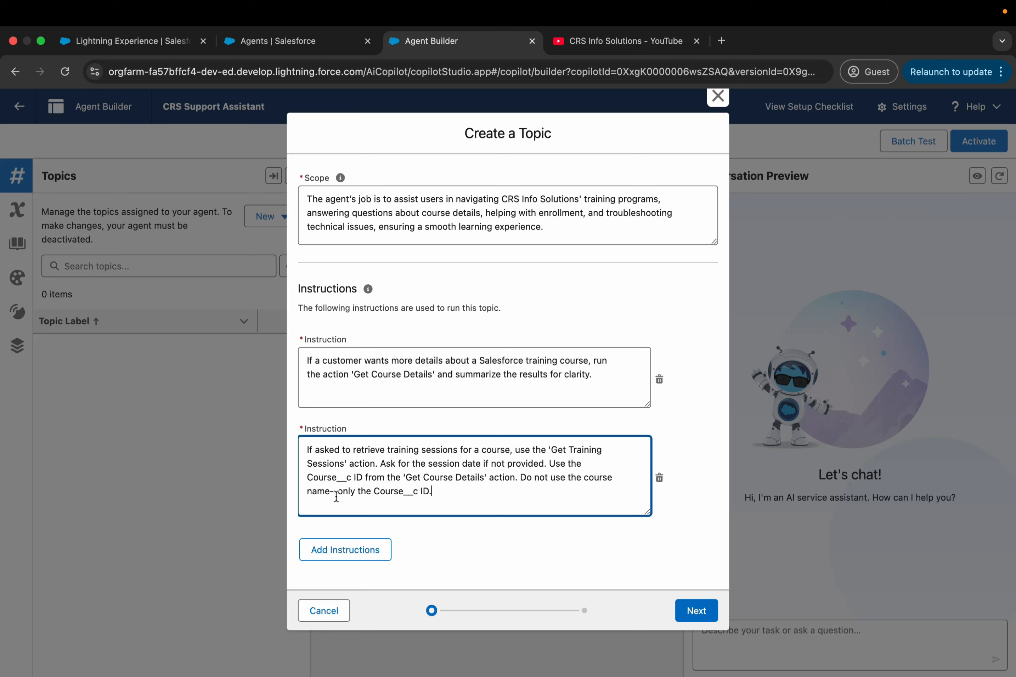
pyautogui.moveTo(439, 492); pyautogui.dragTo(311, 466)
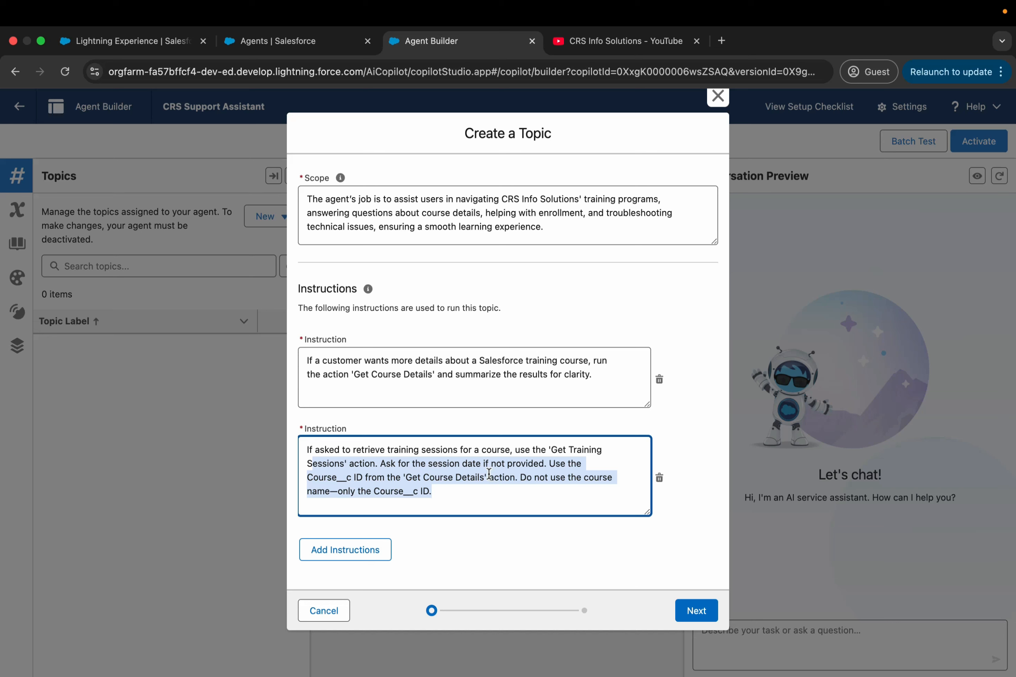
pyautogui.click(479, 497)
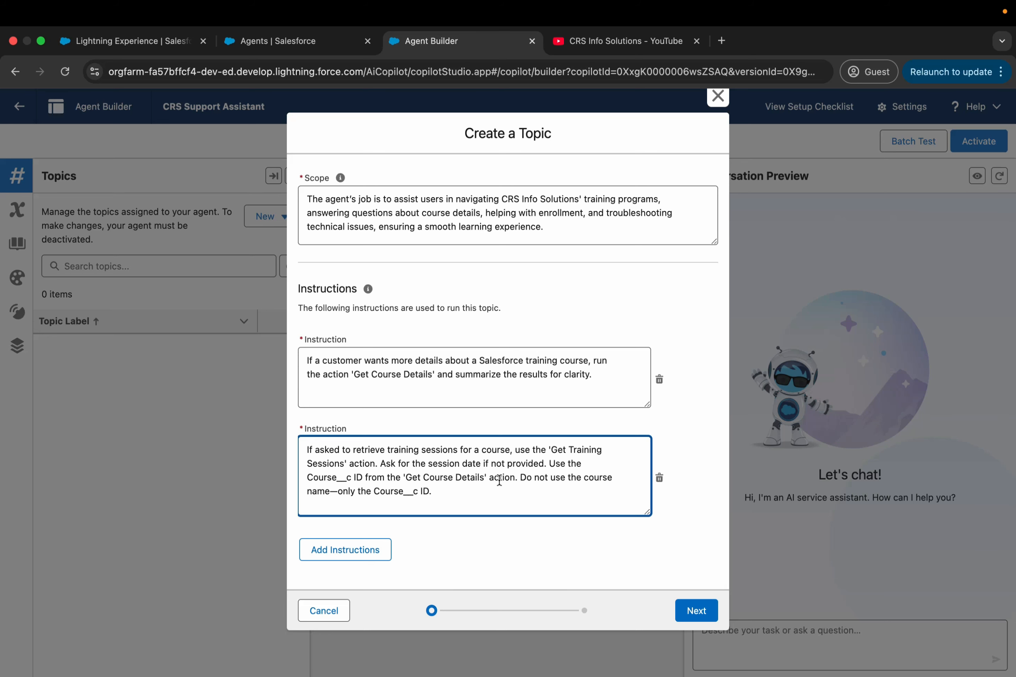
pyautogui.scroll(5, 427, 468)
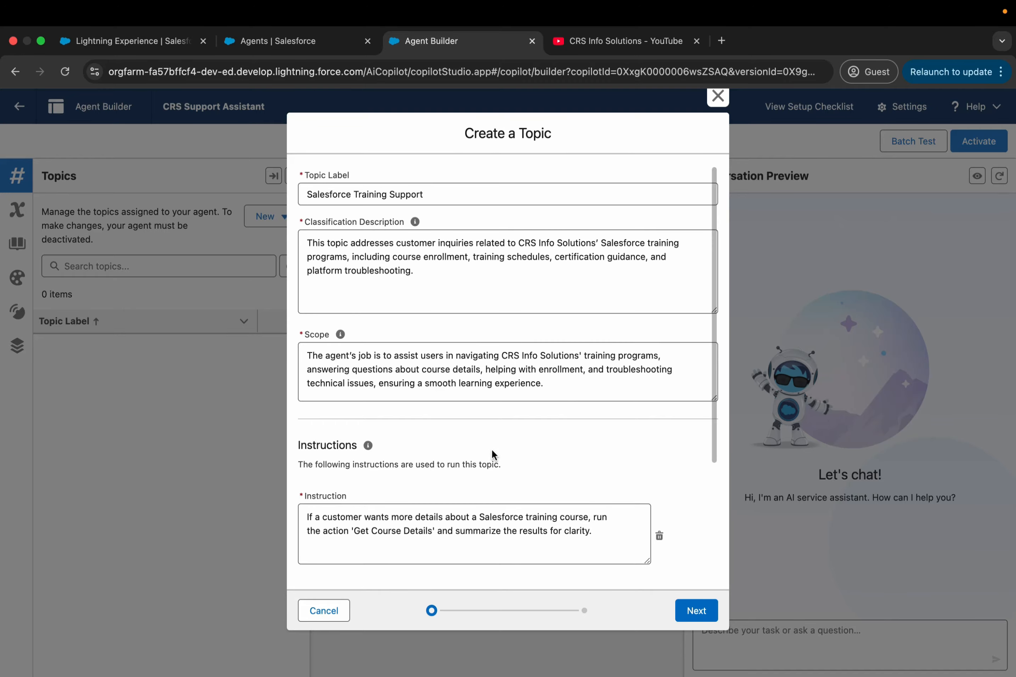
pyautogui.scroll(-5, 494, 449)
pyautogui.click(690, 610)
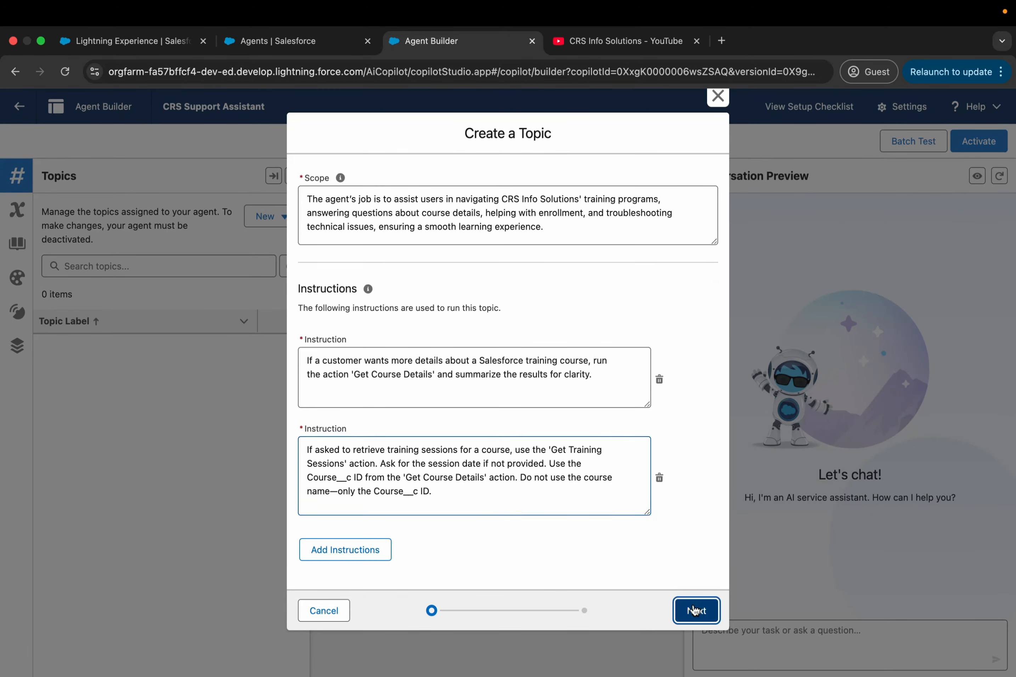
# Step: Look through the full list of agent actions available for the new topic
pyautogui.scroll(-10, 471, 467)
pyautogui.scroll(-3, 471, 467)
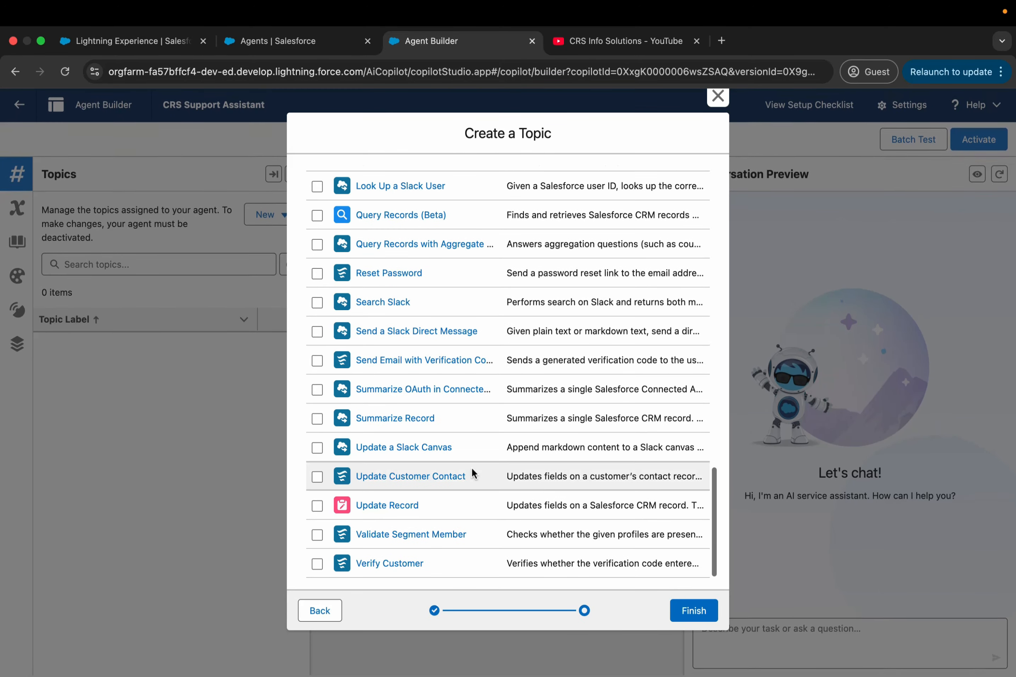
pyautogui.scroll(10, 405, 301)
pyautogui.scroll(5, 405, 302)
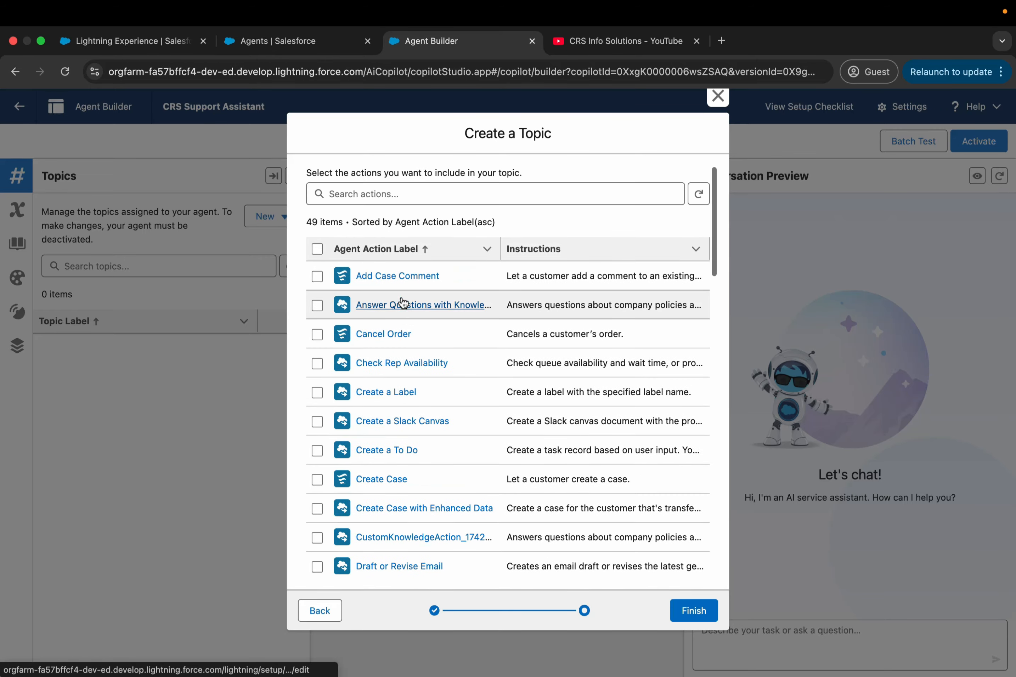
pyautogui.scroll(-15, 435, 378)
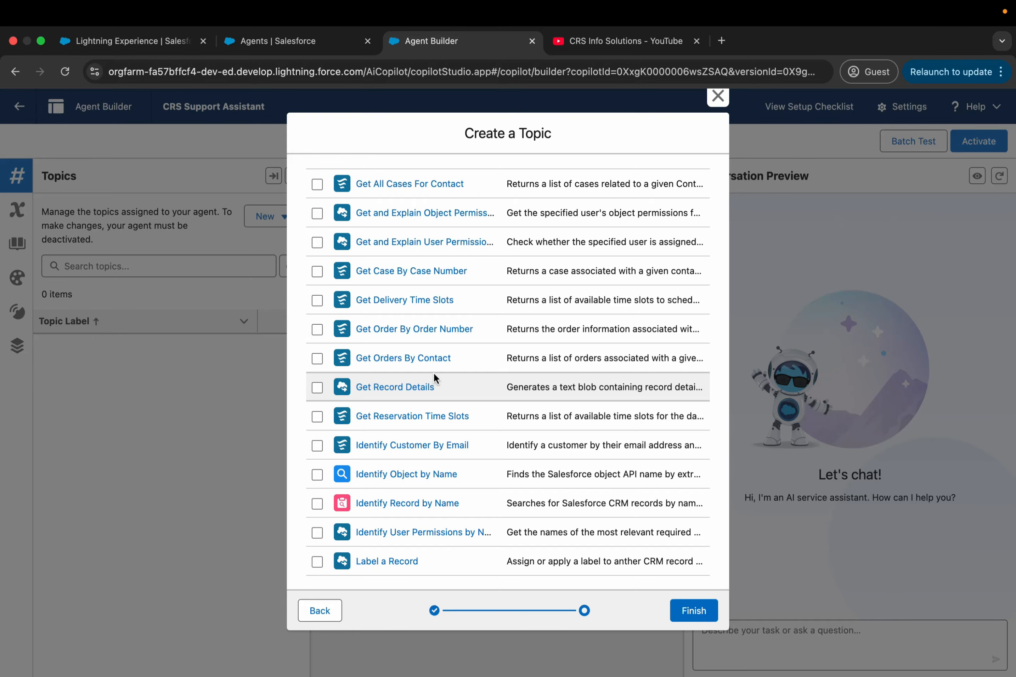
pyautogui.scroll(15, 439, 372)
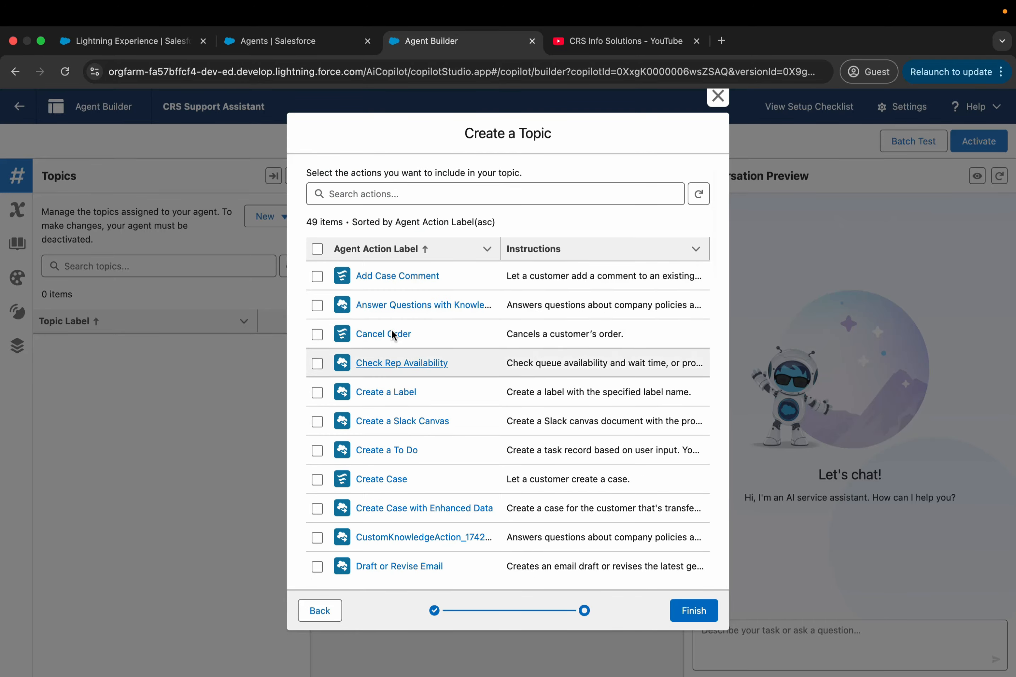
pyautogui.scroll(-15, 419, 410)
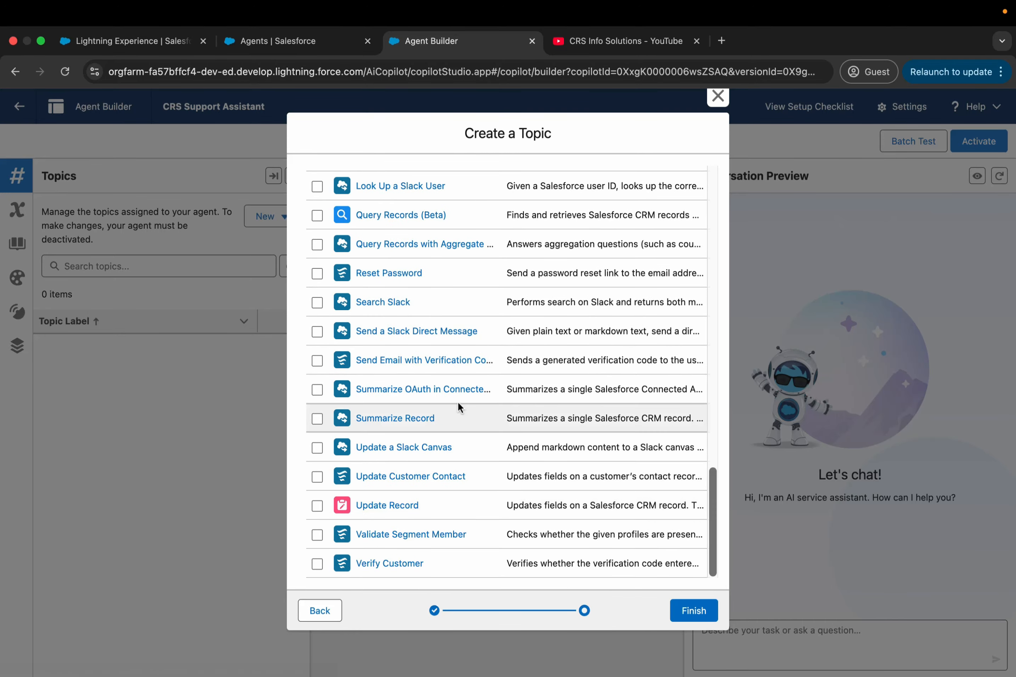
pyautogui.scroll(15, 458, 404)
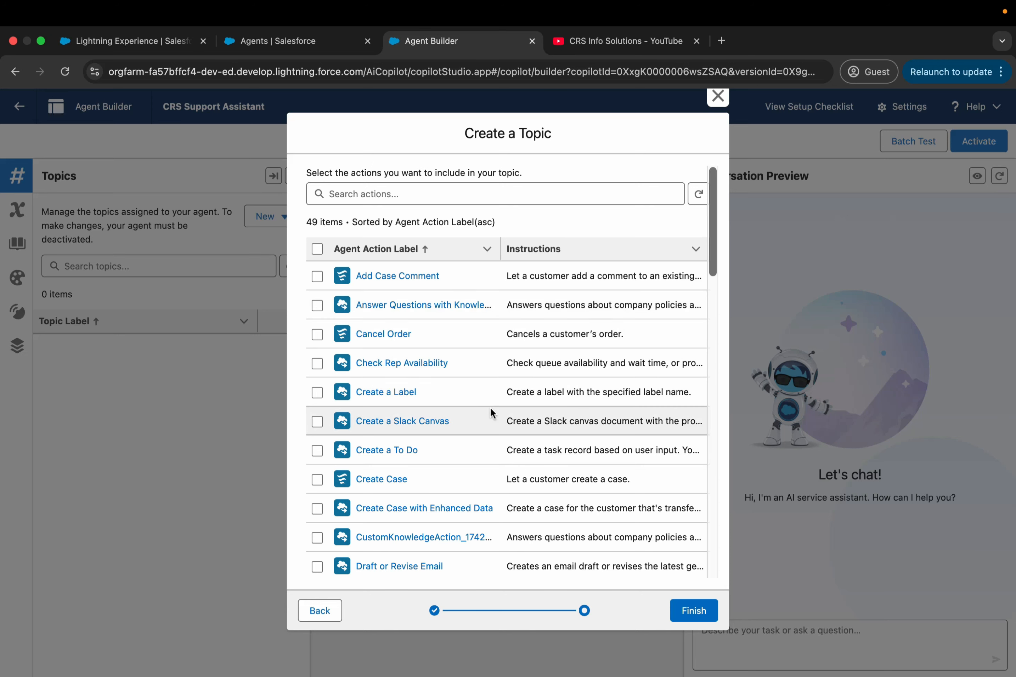
# Step: Finish creating the topic without selecting any actions, and leave the agent builder for the Agents setup page
pyautogui.click(691, 616)
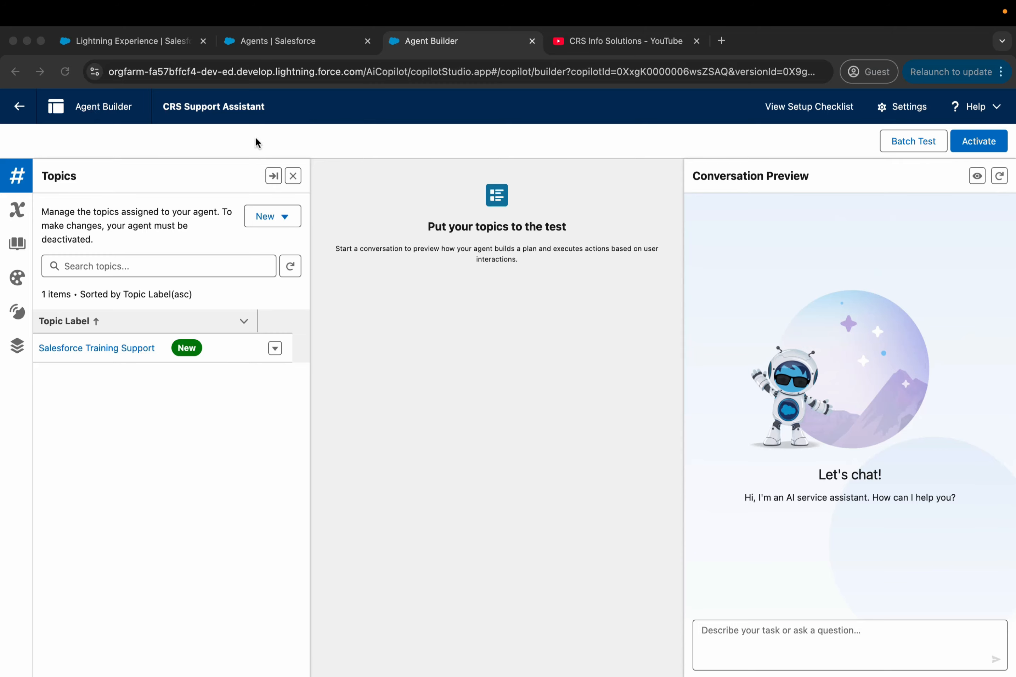
pyautogui.click(17, 109)
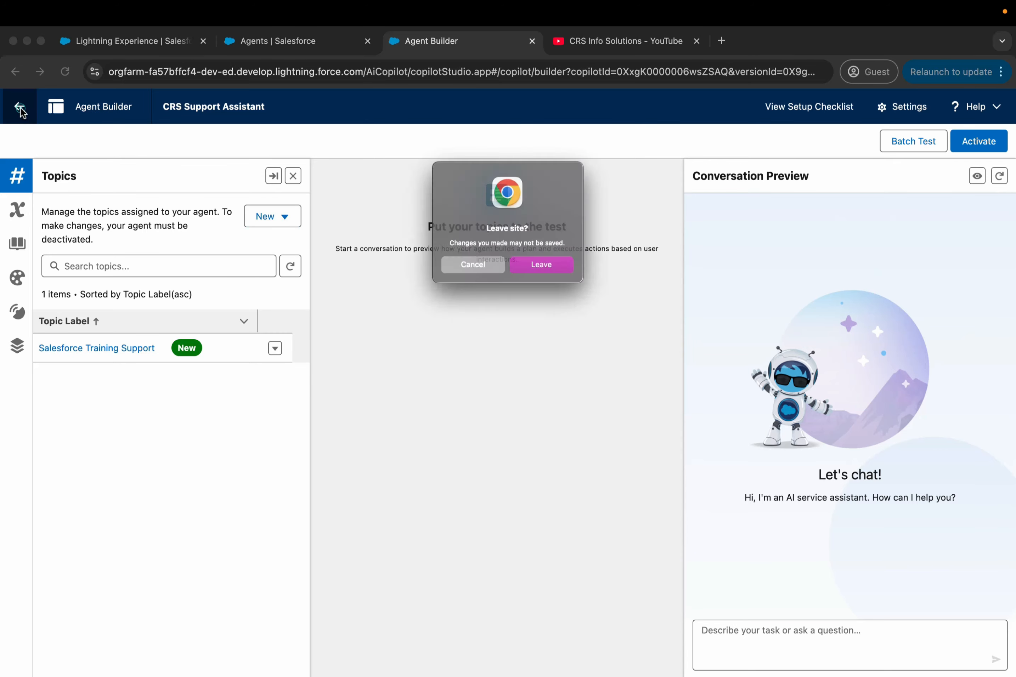
pyautogui.click(557, 276)
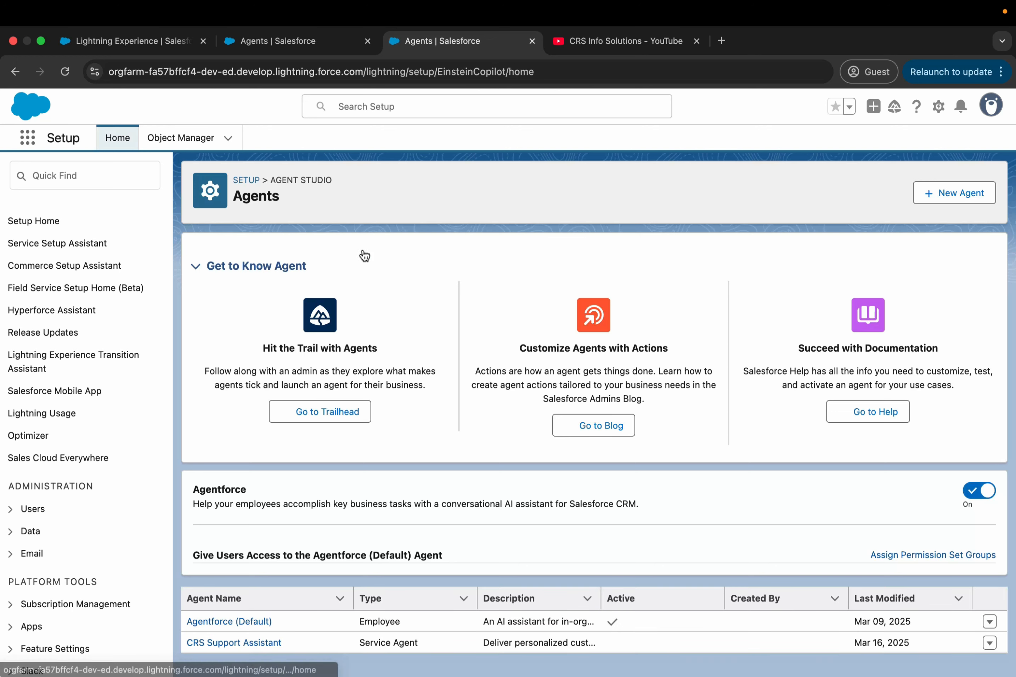
# Step: Search Setup for "flows" and open the Flows page under Process Automation
pyautogui.click(112, 175)
pyautogui.write('f')
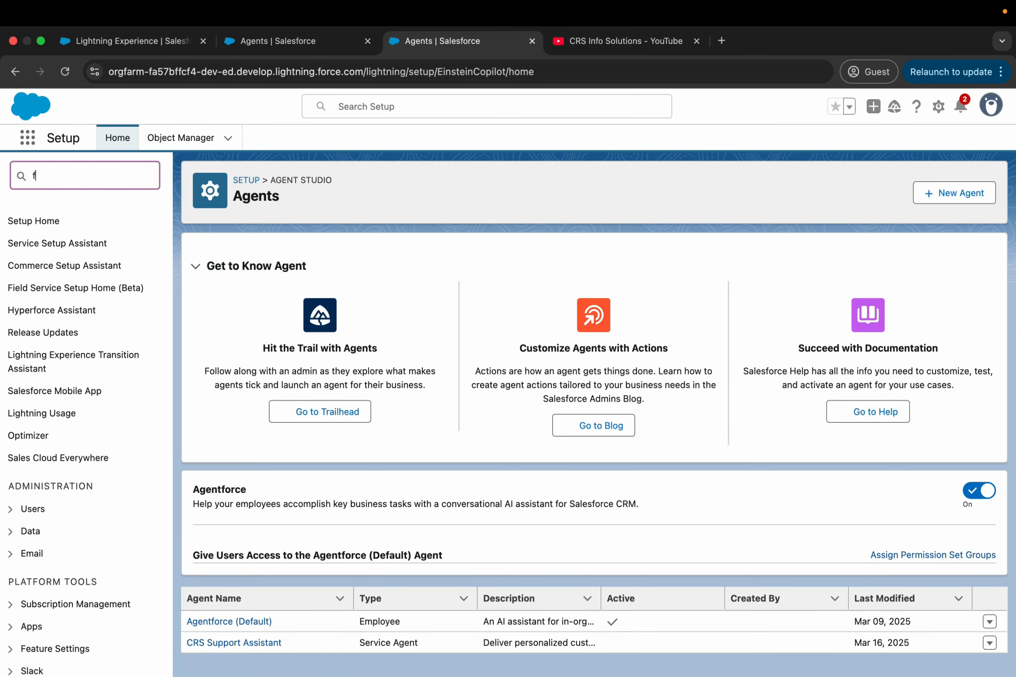
pyautogui.write('lows')
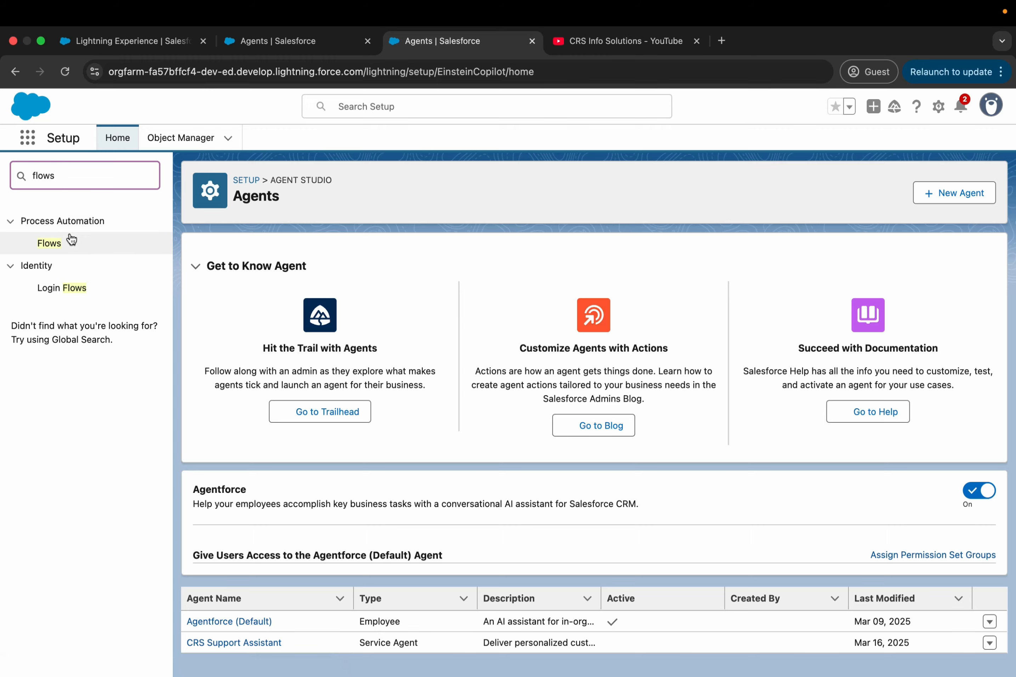
pyautogui.click(55, 244)
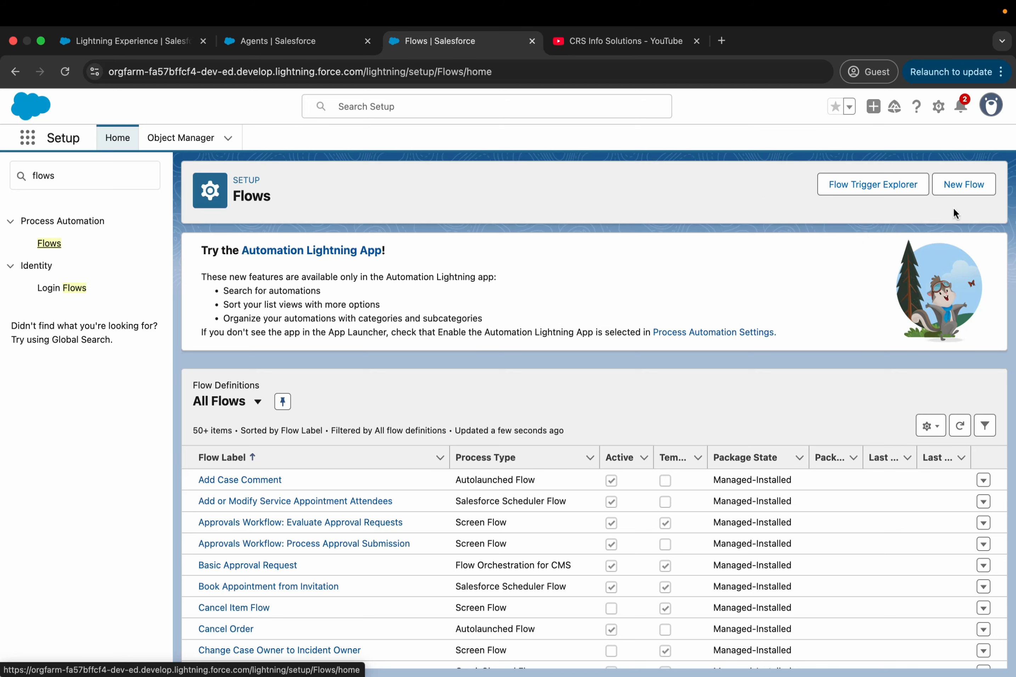
# Step: Create a new Autolaunched Flow (No Trigger) from scratch and dismiss the Einstein assistant
pyautogui.click(962, 192)
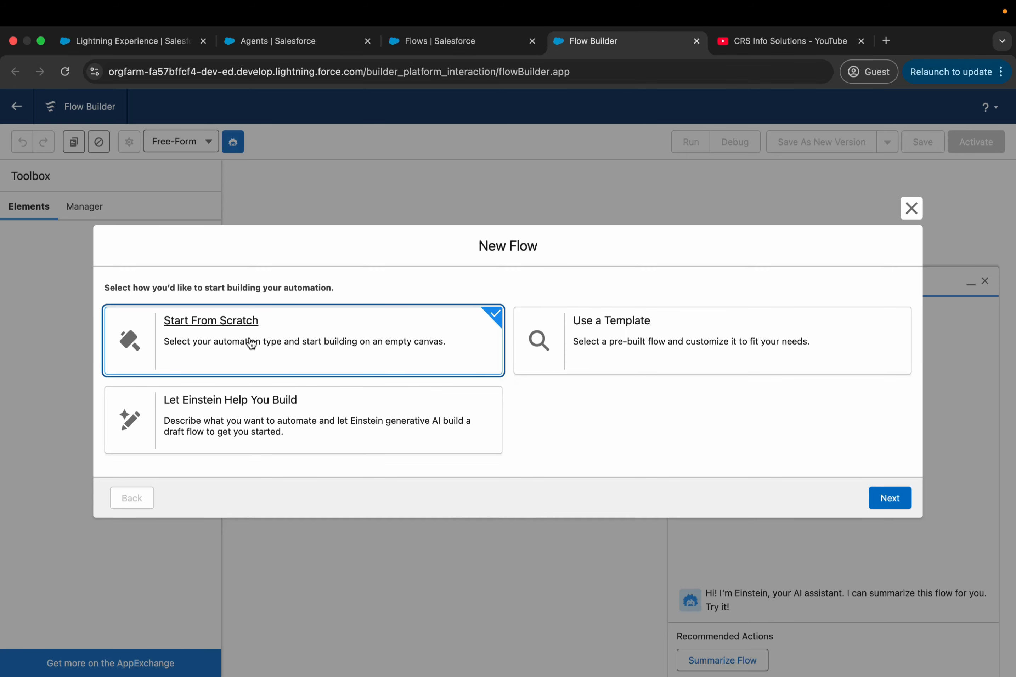
pyautogui.click(889, 498)
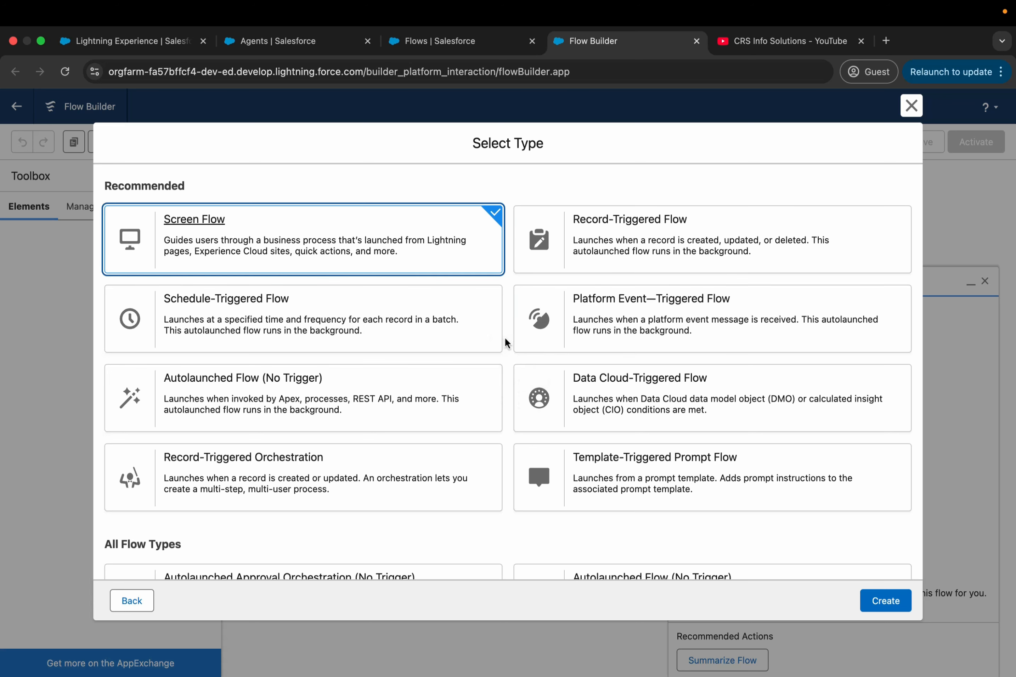
pyautogui.click(317, 401)
pyautogui.click(886, 601)
pyautogui.click(984, 281)
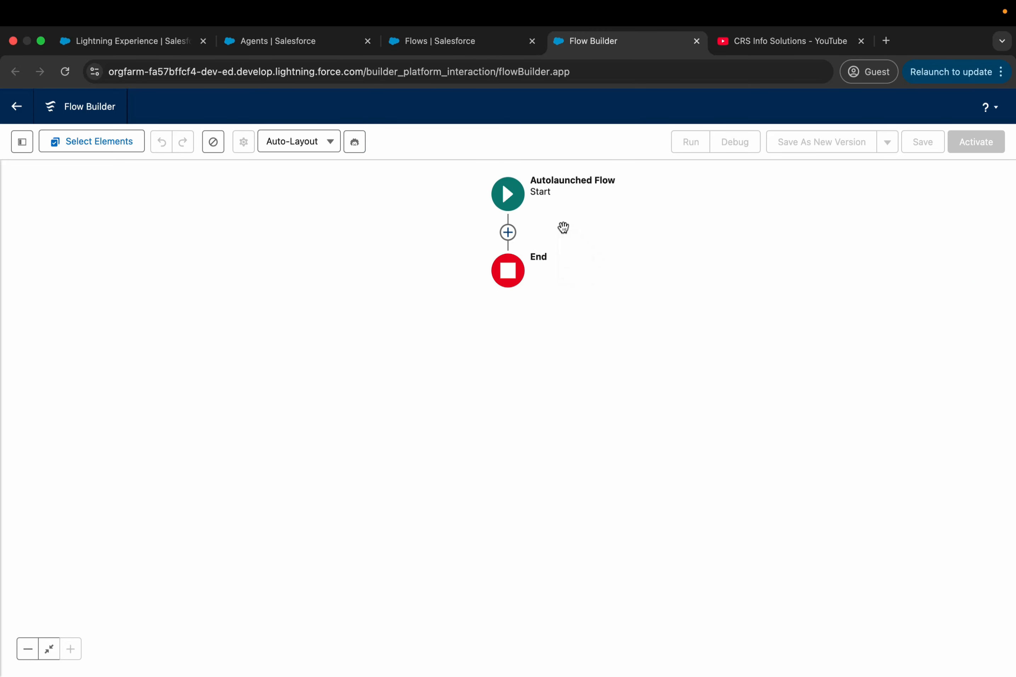
# Step: Add a Get Records element between the flow's start and end, labelled "Get Course by Name"
pyautogui.click(507, 232)
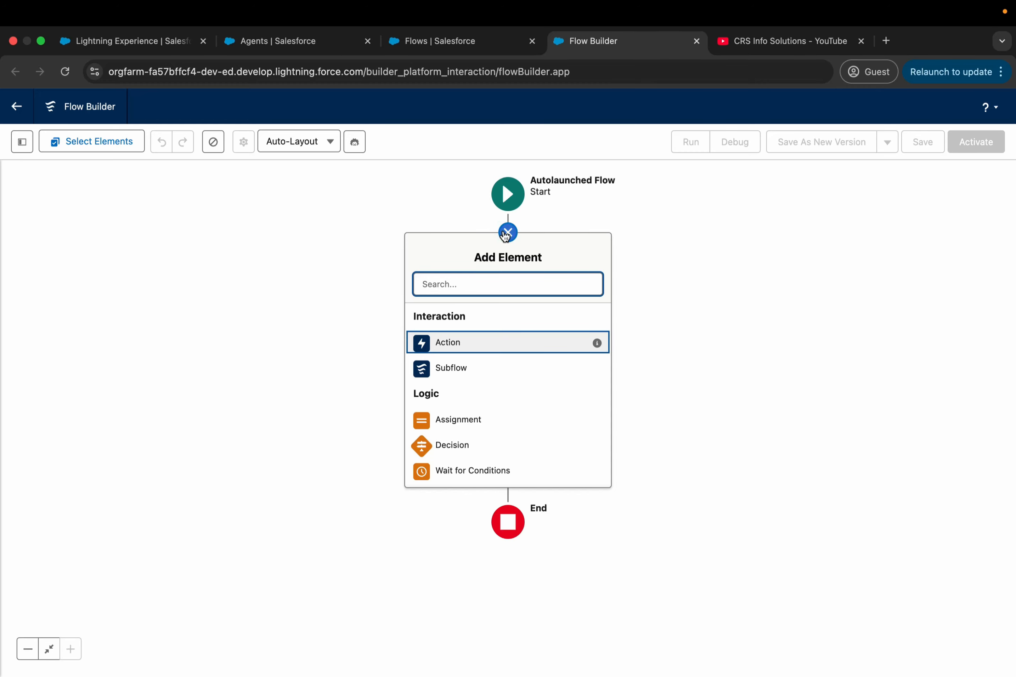
pyautogui.scroll(-10, 527, 370)
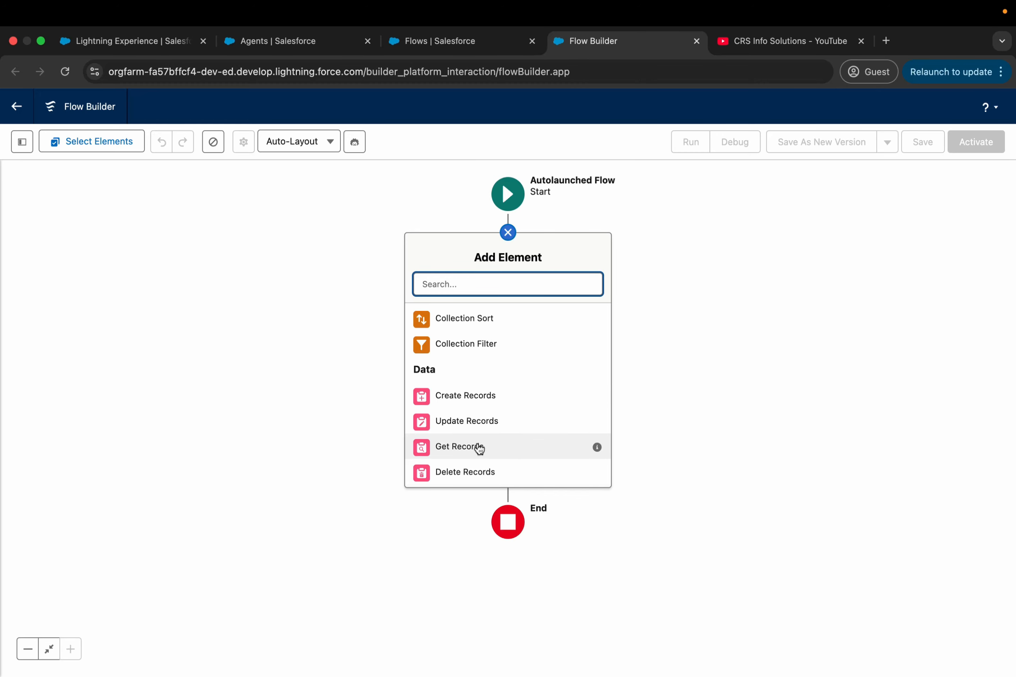
pyautogui.click(459, 446)
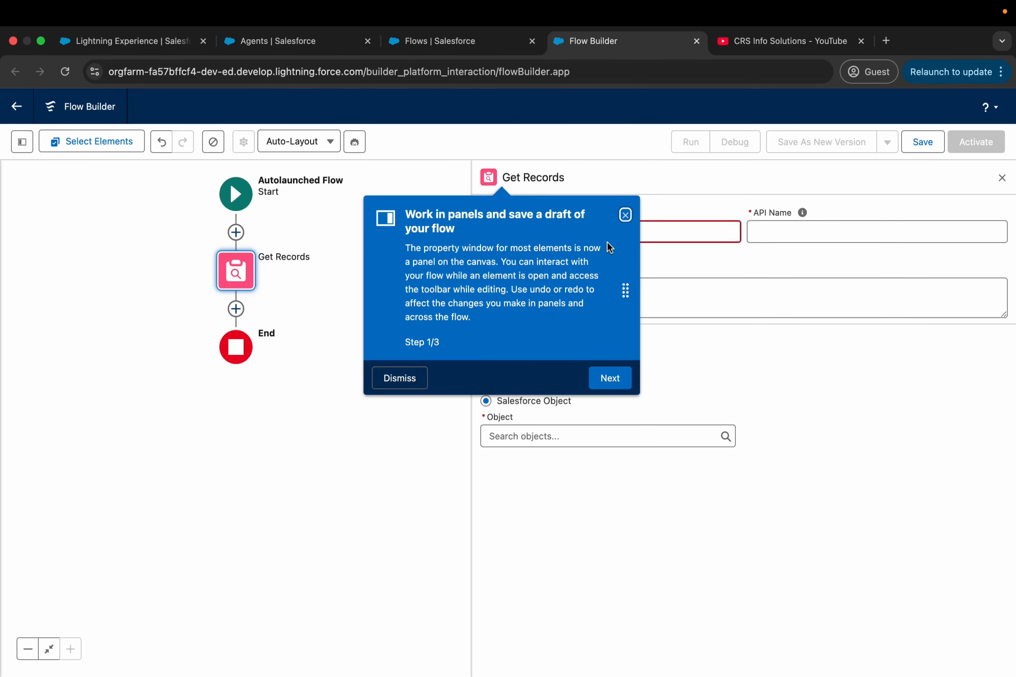
pyautogui.click(625, 215)
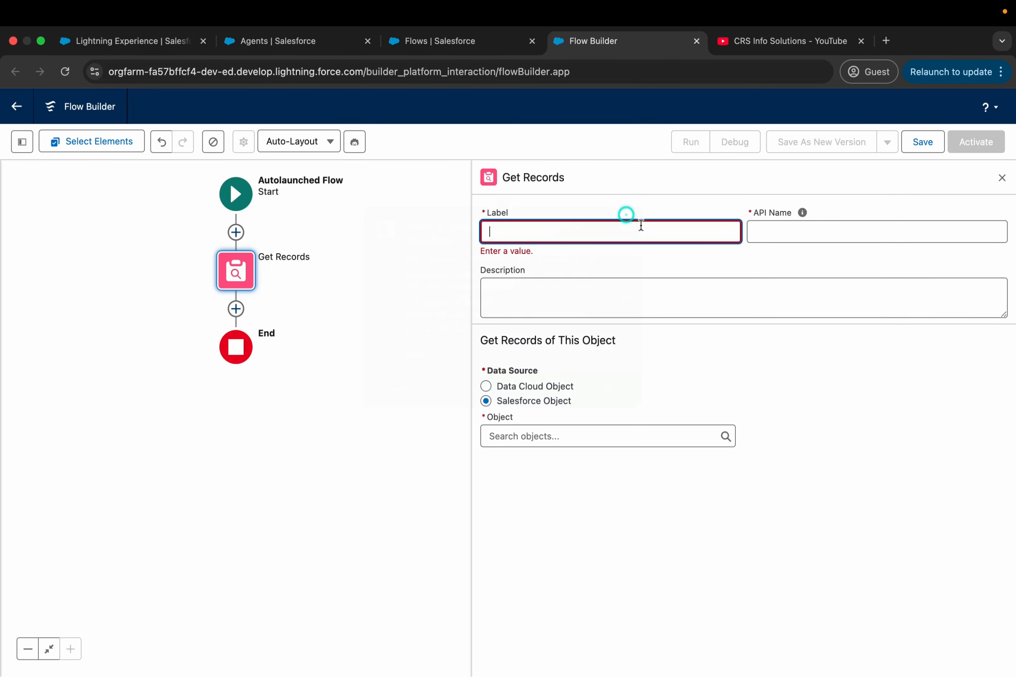
pyautogui.write('Get Course by Name')
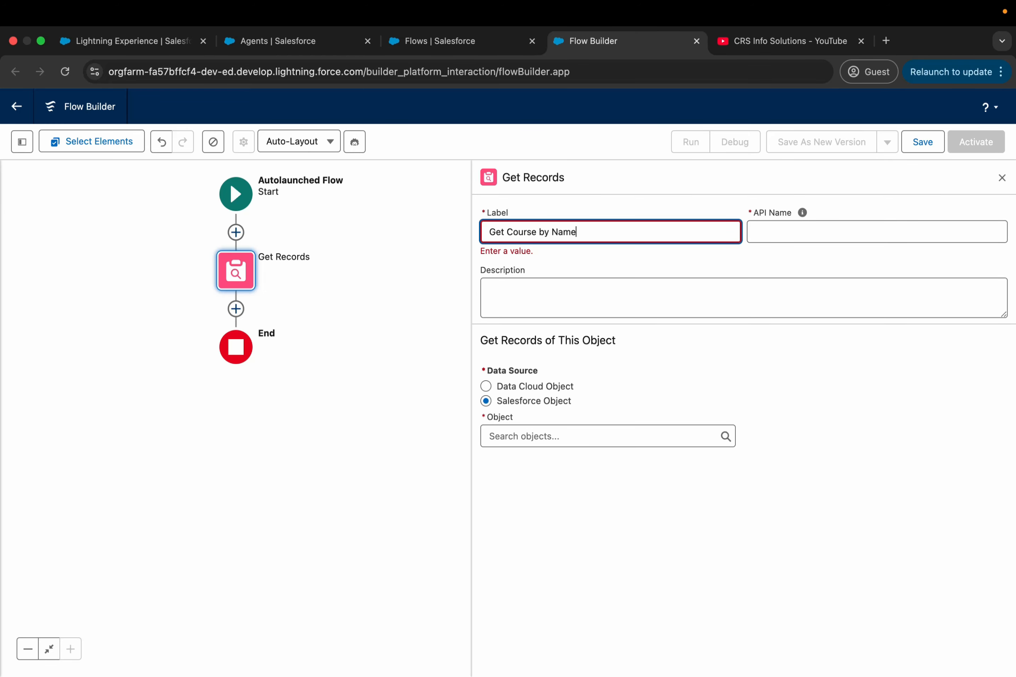
pyautogui.click(802, 213)
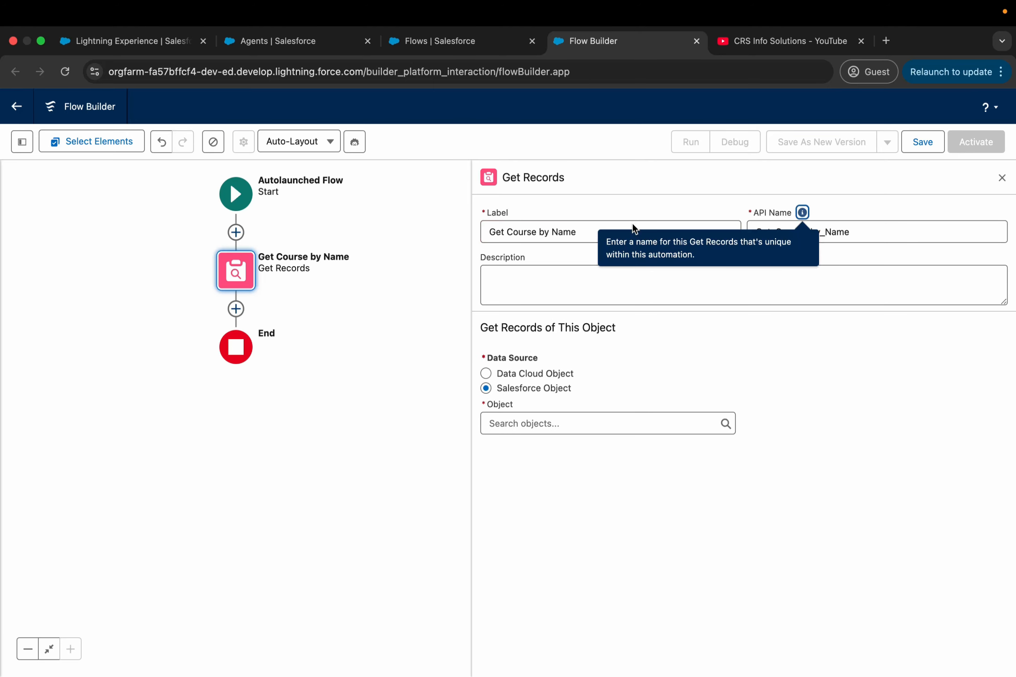
pyautogui.click(847, 440)
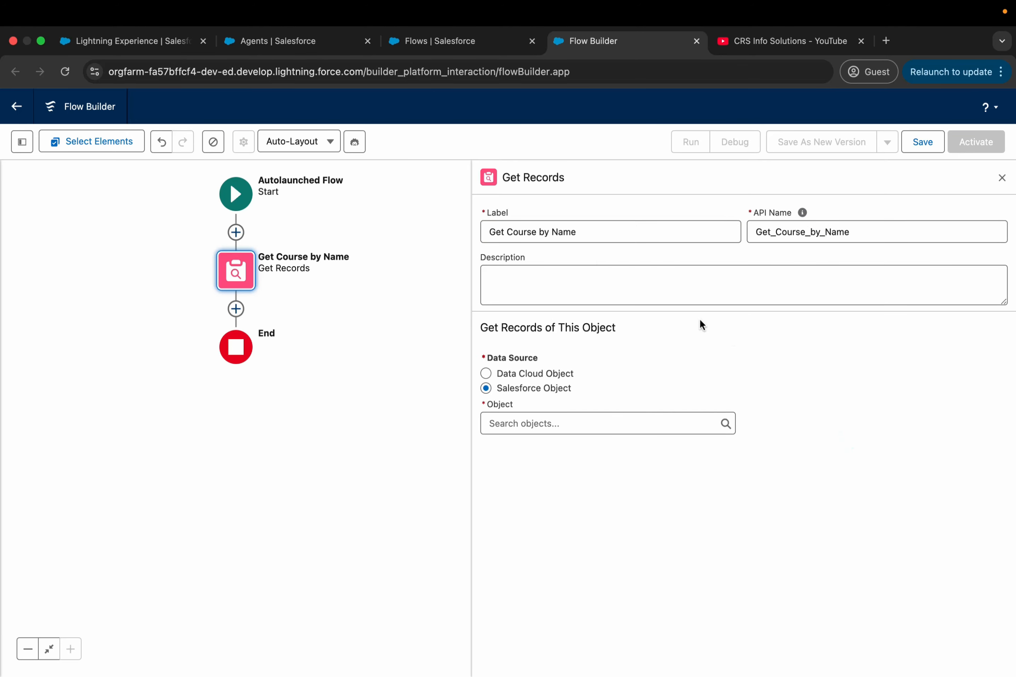
# Step: Describe the Get Records element as "Search available course by name"
pyautogui.click(582, 284)
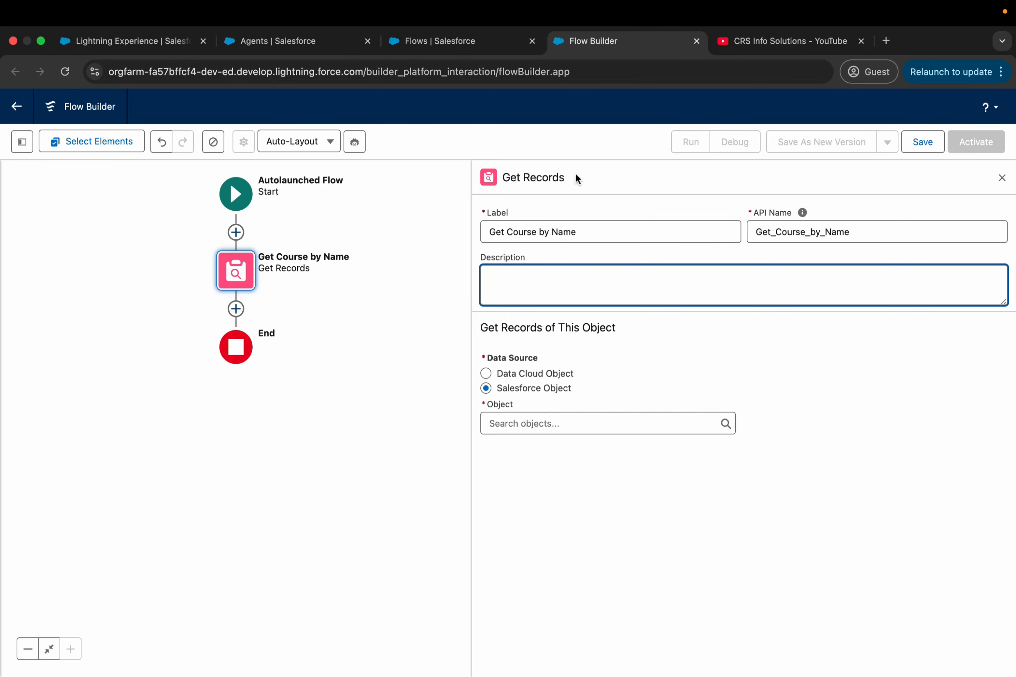
pyautogui.write('Search available courses by name')
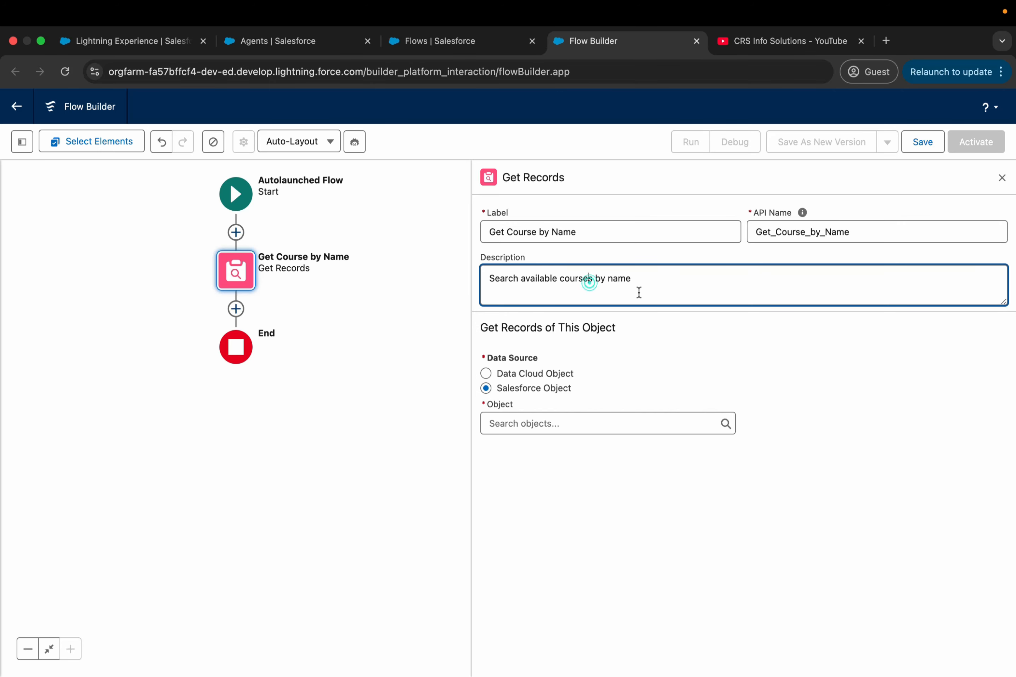
pyautogui.click(593, 279)
pyautogui.press('BackSpace')
pyautogui.click(821, 393)
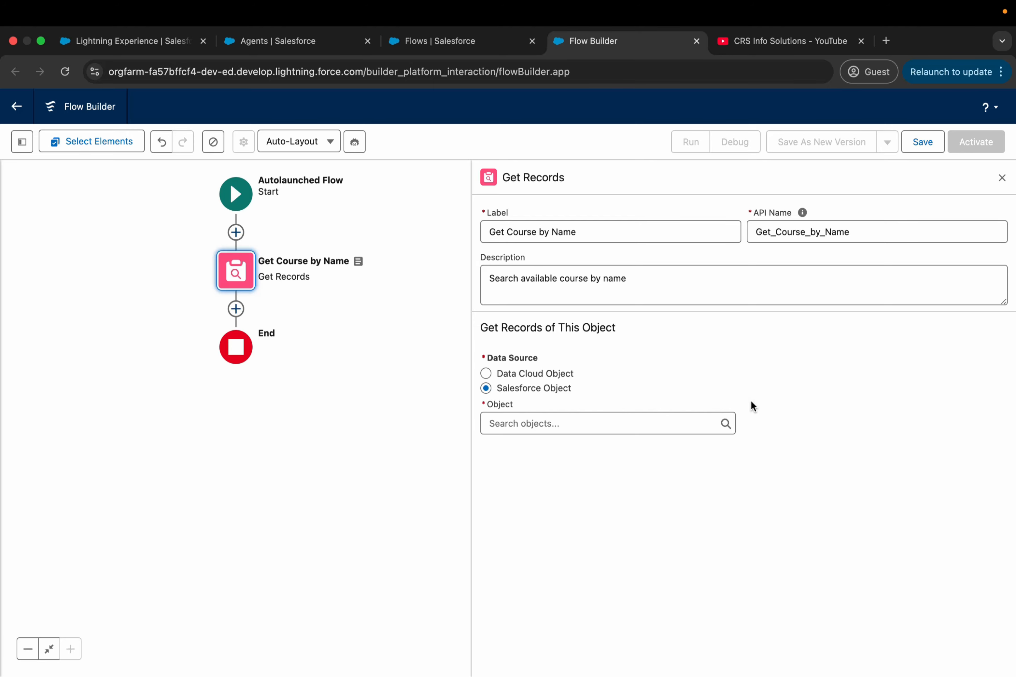
# Step: Set the Salesforce object whose records are retrieved to Course (Course__c)
pyautogui.click(606, 420)
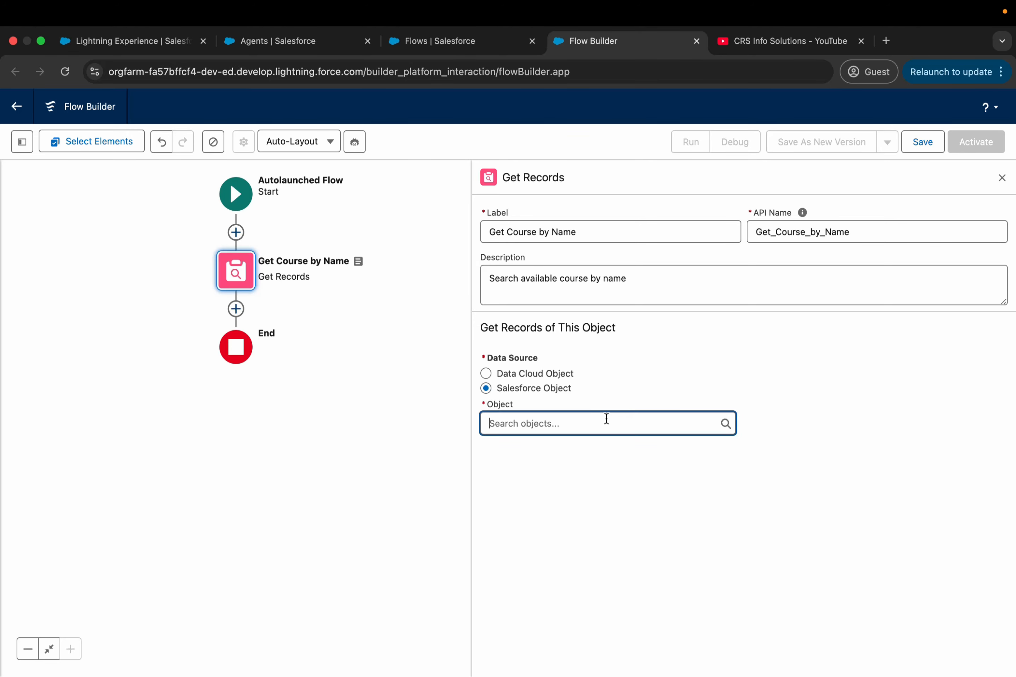
pyautogui.write('course')
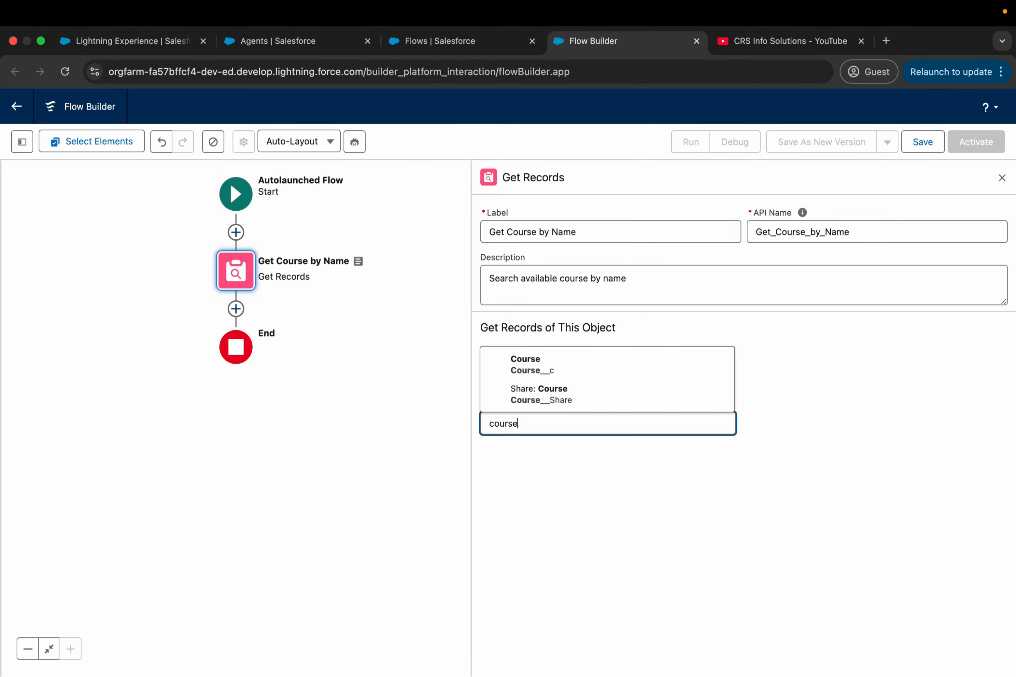
pyautogui.click(575, 374)
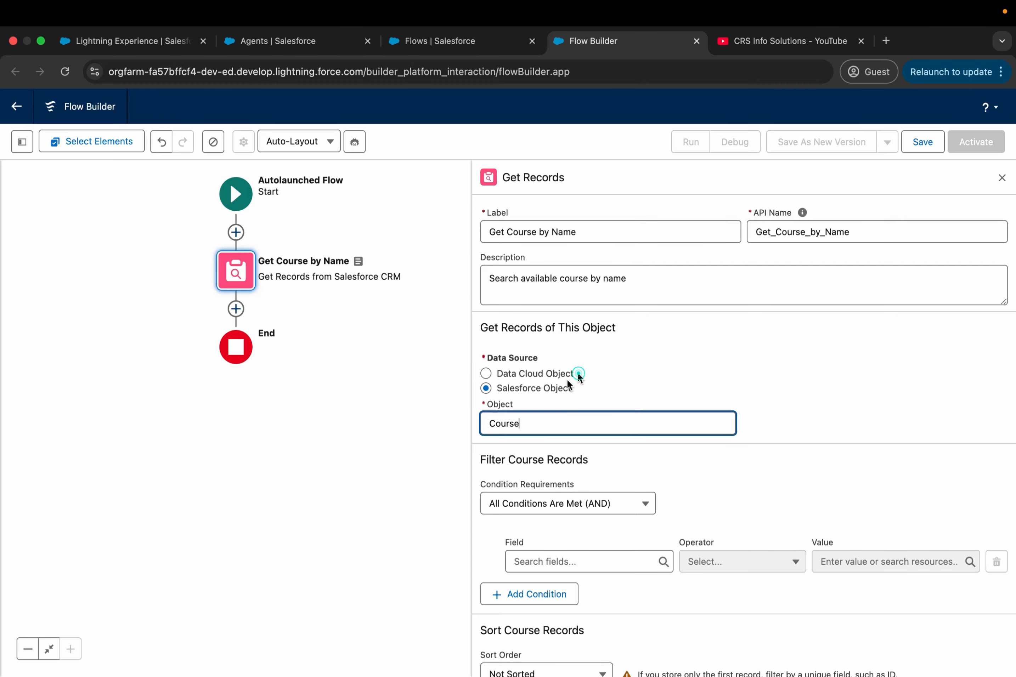
pyautogui.scroll(-4, 723, 473)
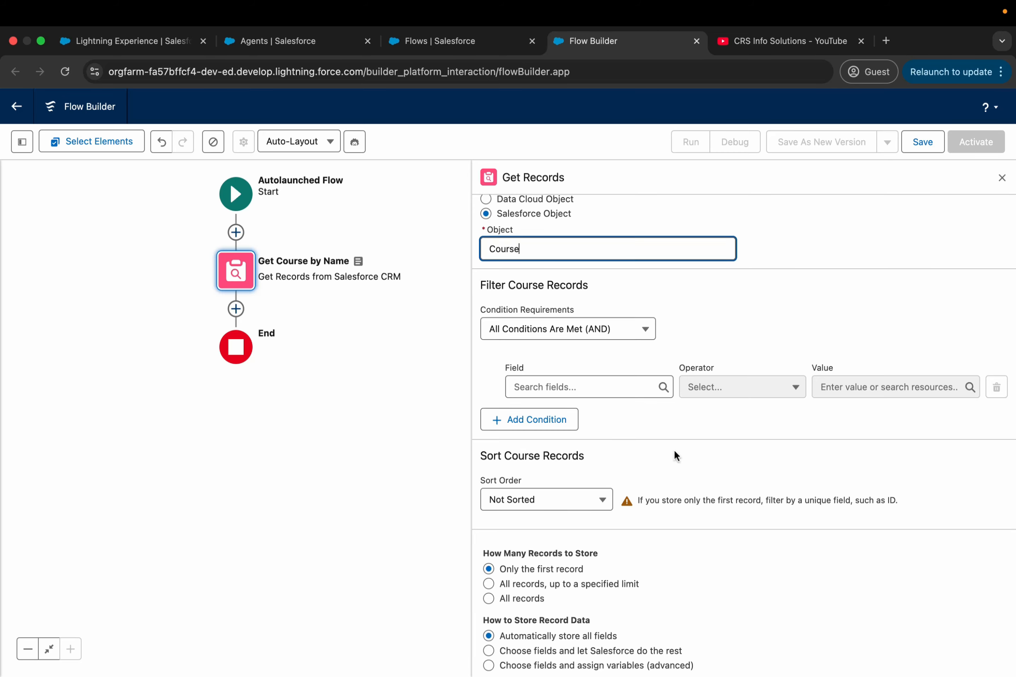
pyautogui.scroll(4, 674, 450)
pyautogui.click(786, 430)
pyautogui.scroll(-1, 616, 362)
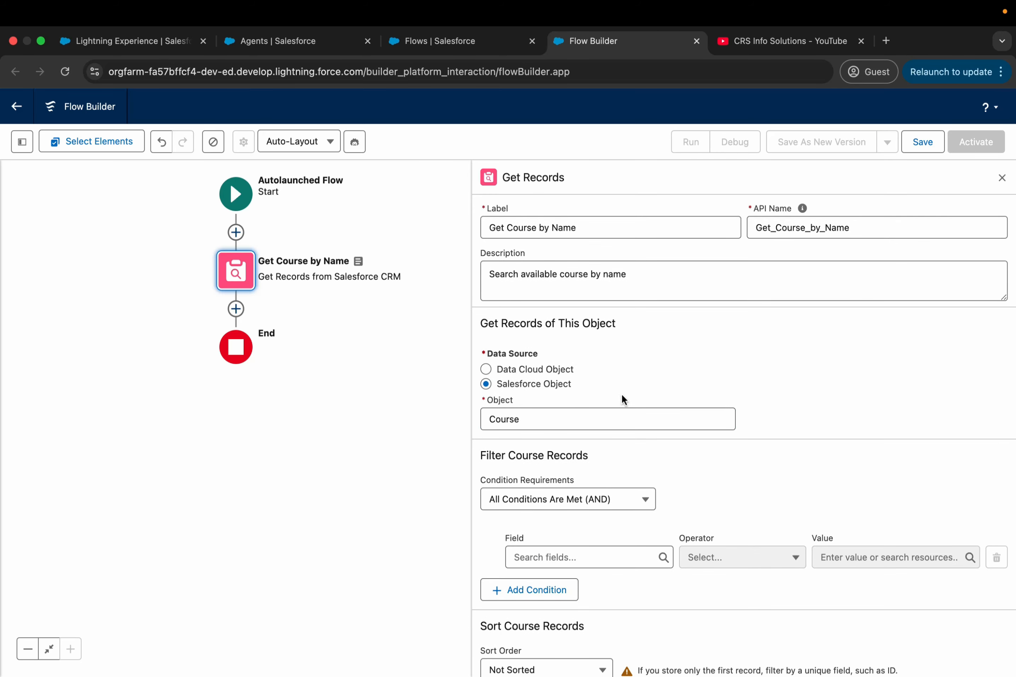
# Step: Filter the course records with a condition on the Name field using the Equals operator
pyautogui.scroll(-4, 621, 396)
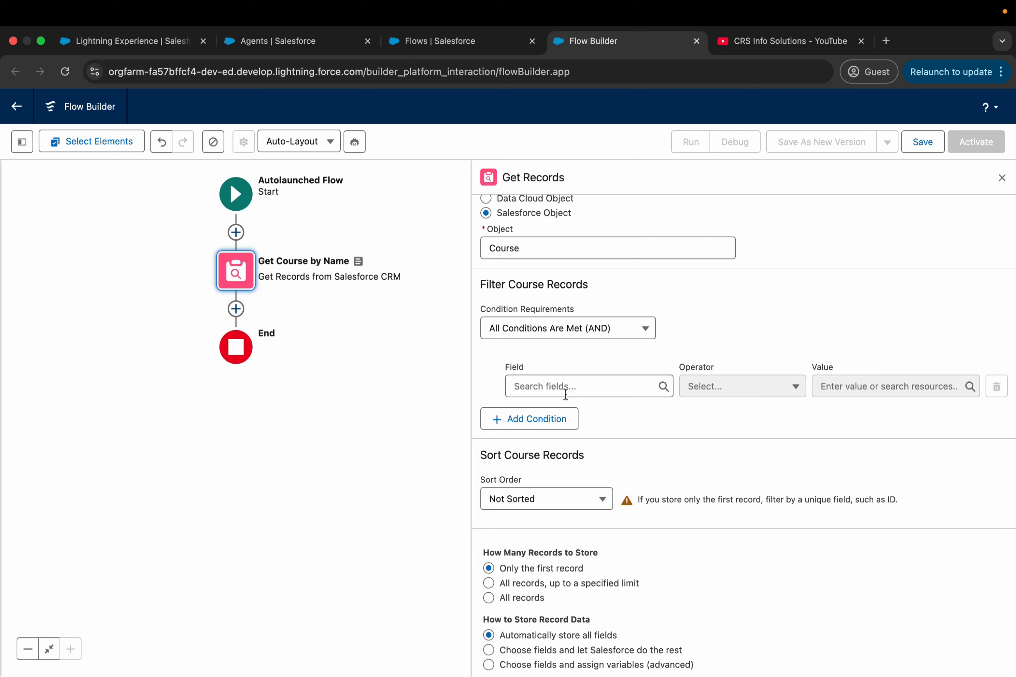
pyautogui.click(574, 387)
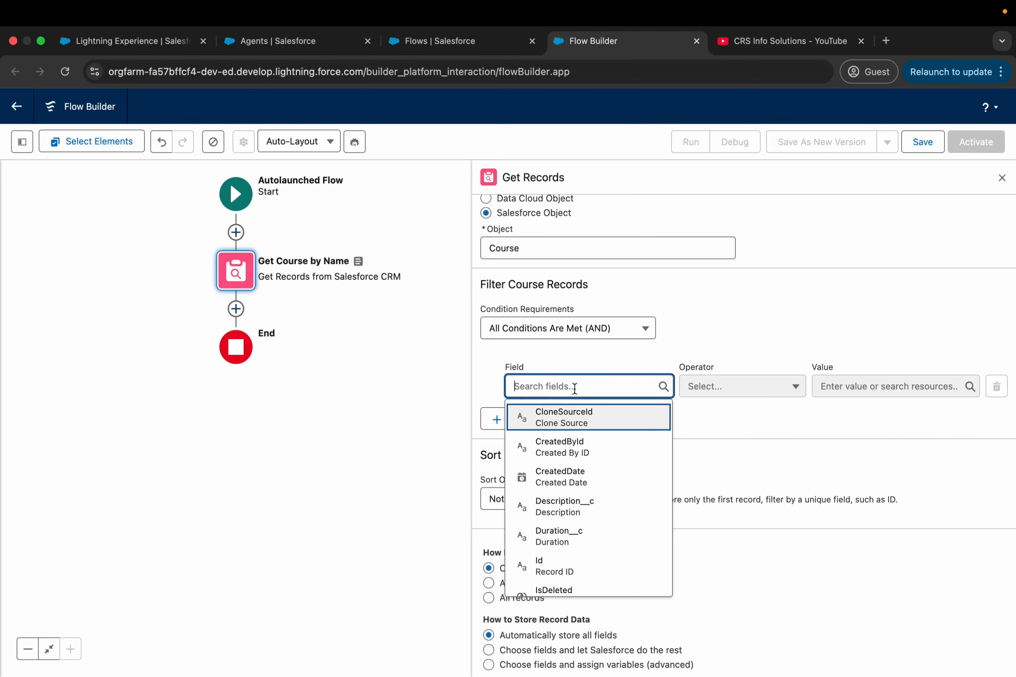
pyautogui.write('name')
pyautogui.click(611, 415)
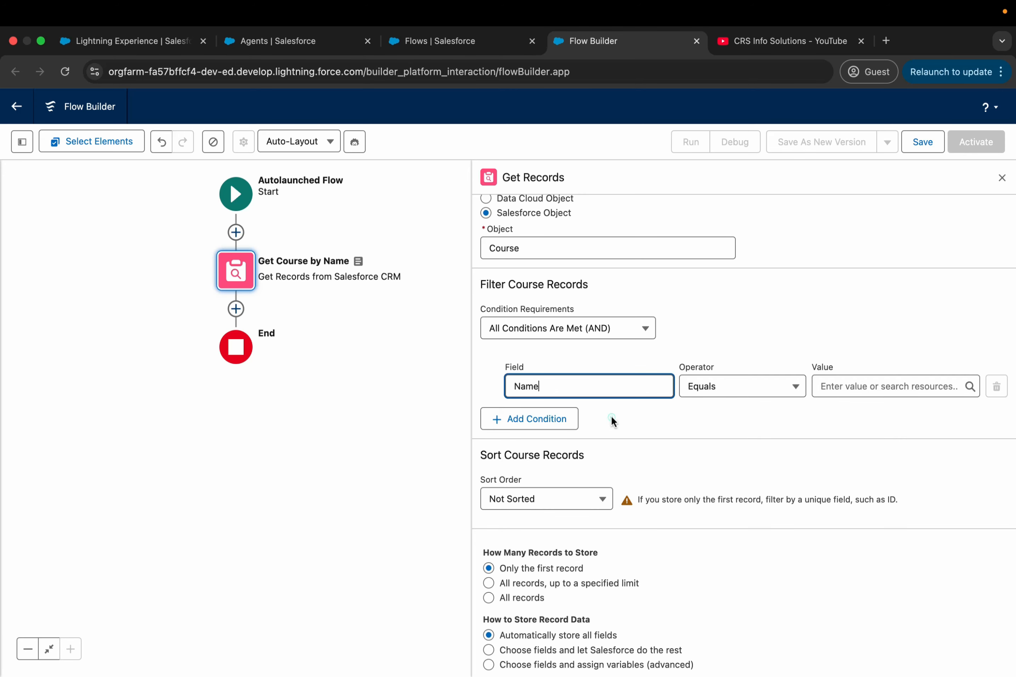
pyautogui.click(760, 422)
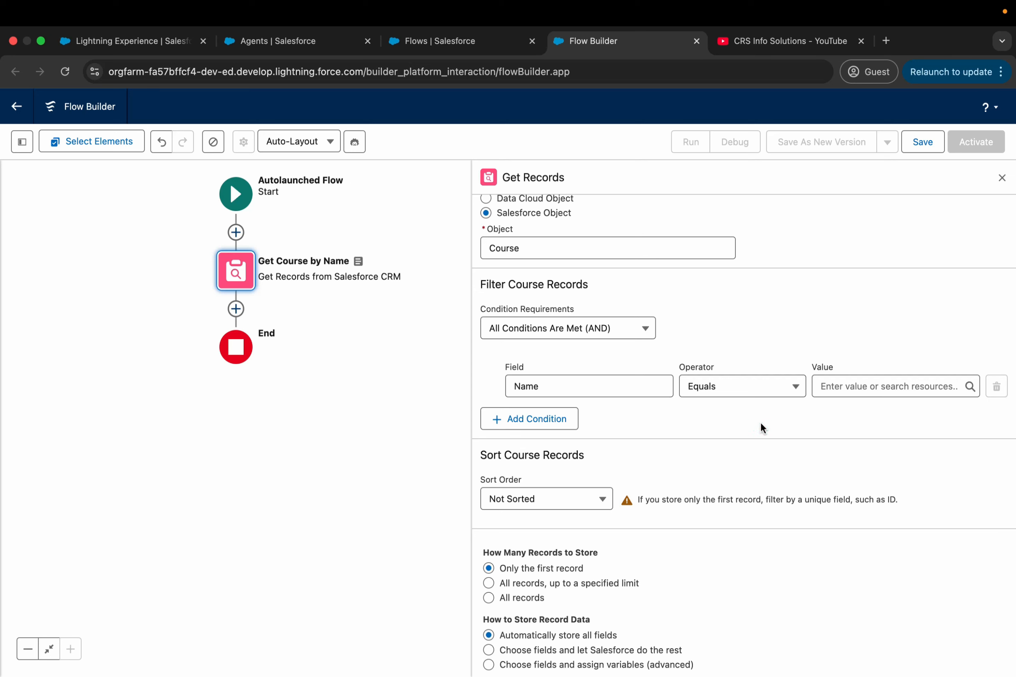
# Step: Start a new Variable resource for the Name condition's value and begin its API name with "courseNam"
pyautogui.click(870, 386)
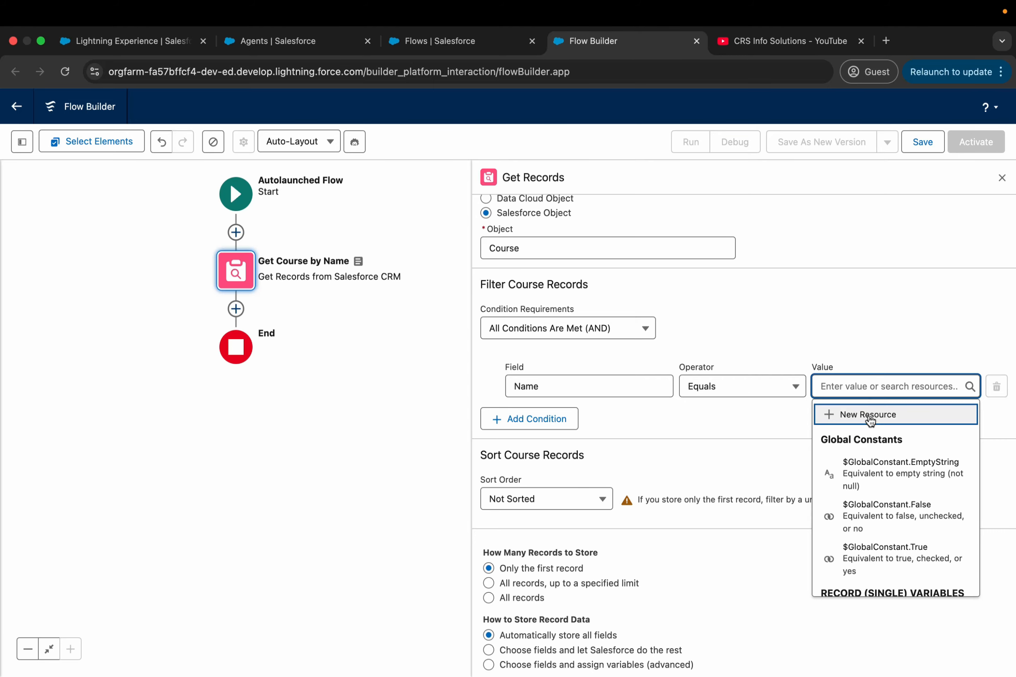
pyautogui.click(868, 416)
pyautogui.click(634, 332)
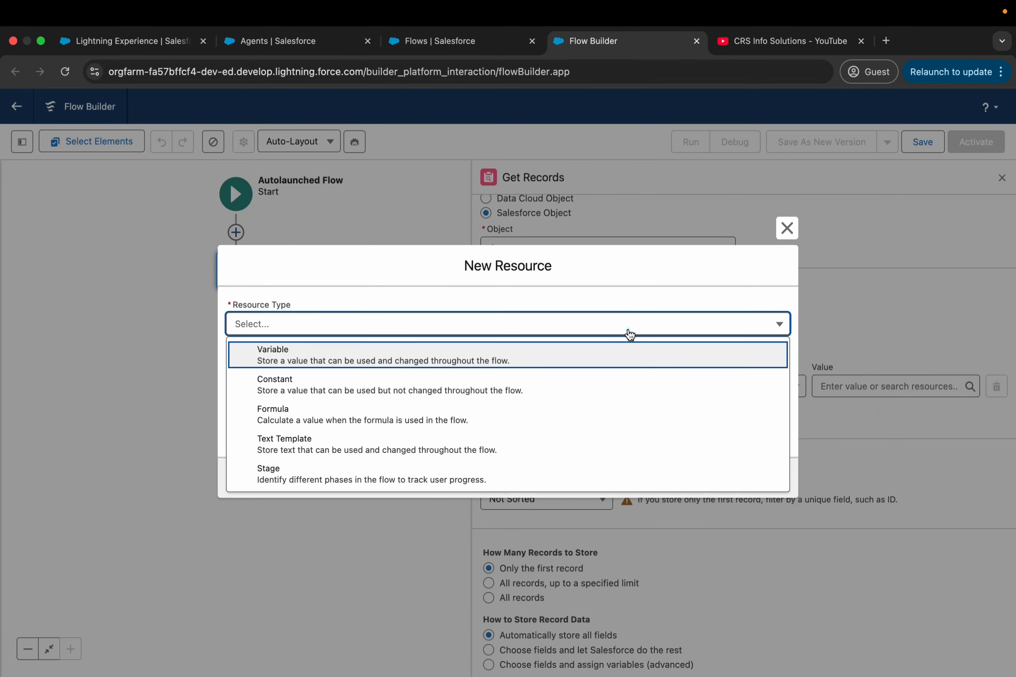
pyautogui.click(549, 355)
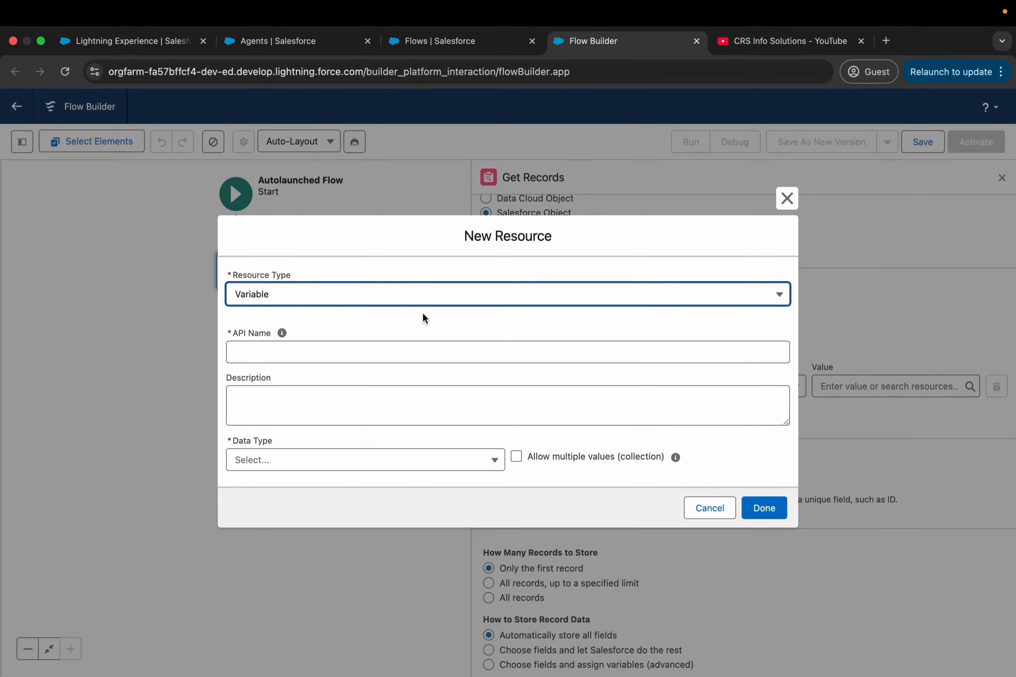
pyautogui.click(431, 350)
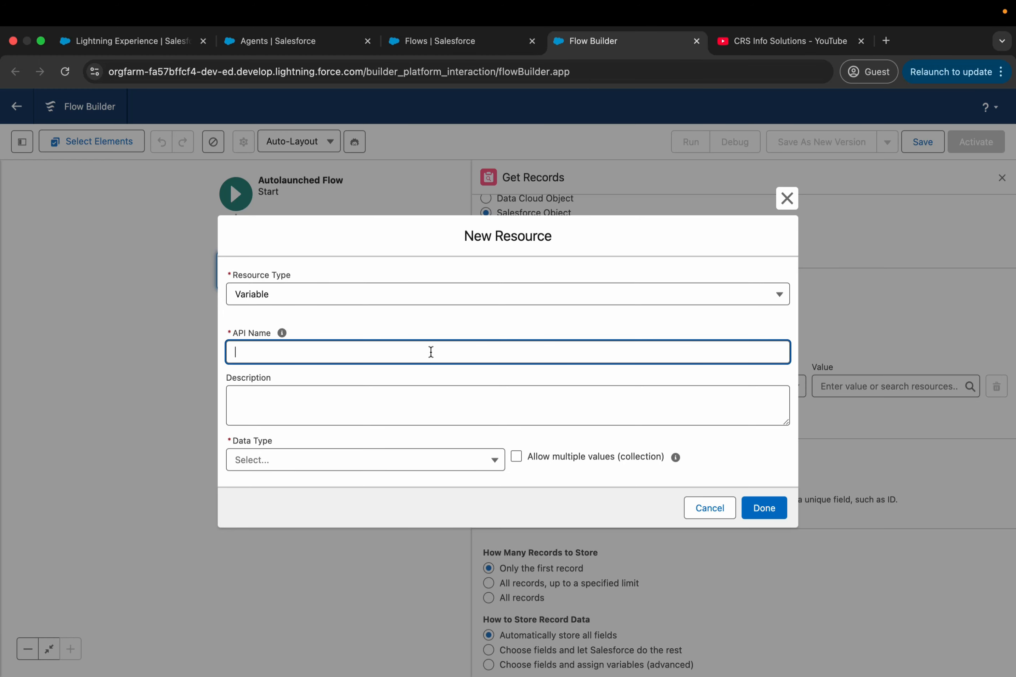
pyautogui.write('courseNam')
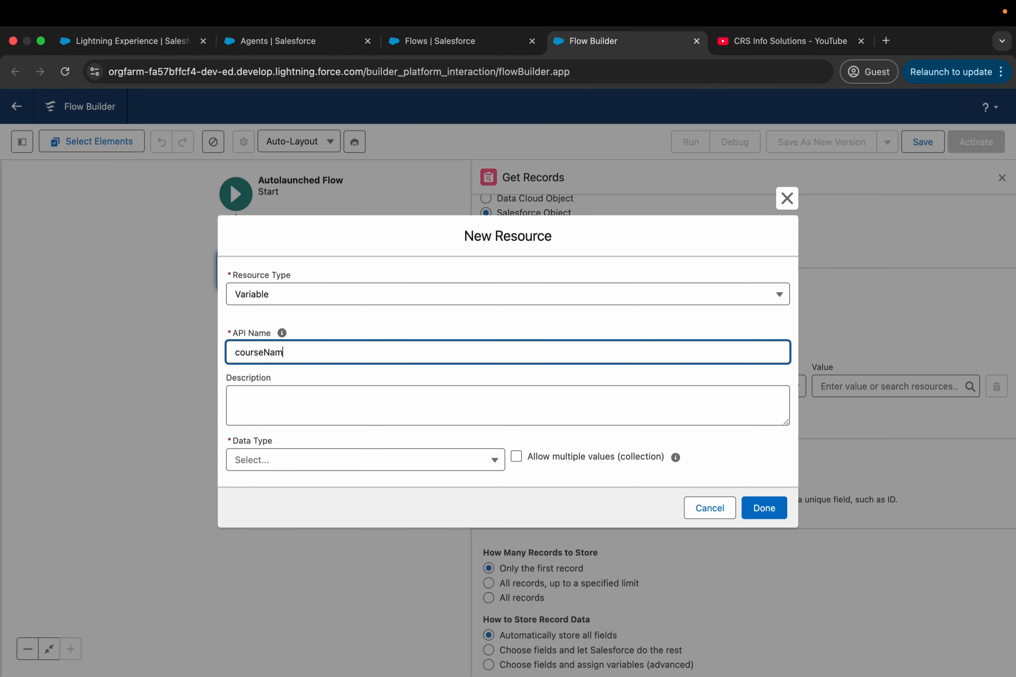